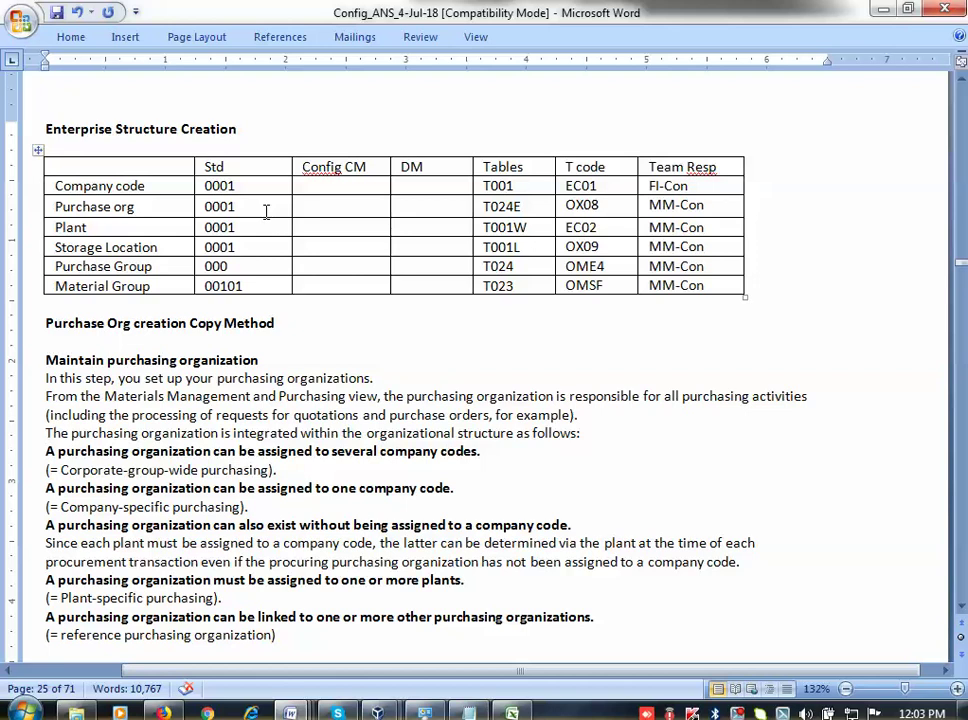
# Step: Switch to the ANS-4-Jul-18 Excel workbook and review the participant columns beside the topics
pyautogui.click(341, 188)
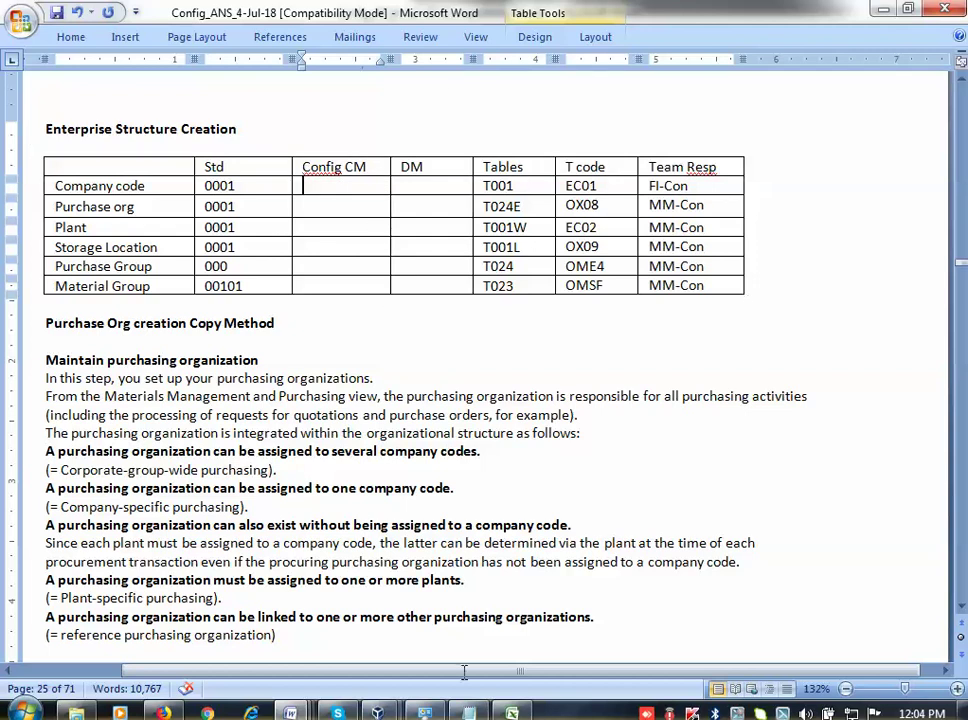
pyautogui.hotkey('alt', 'Tab')
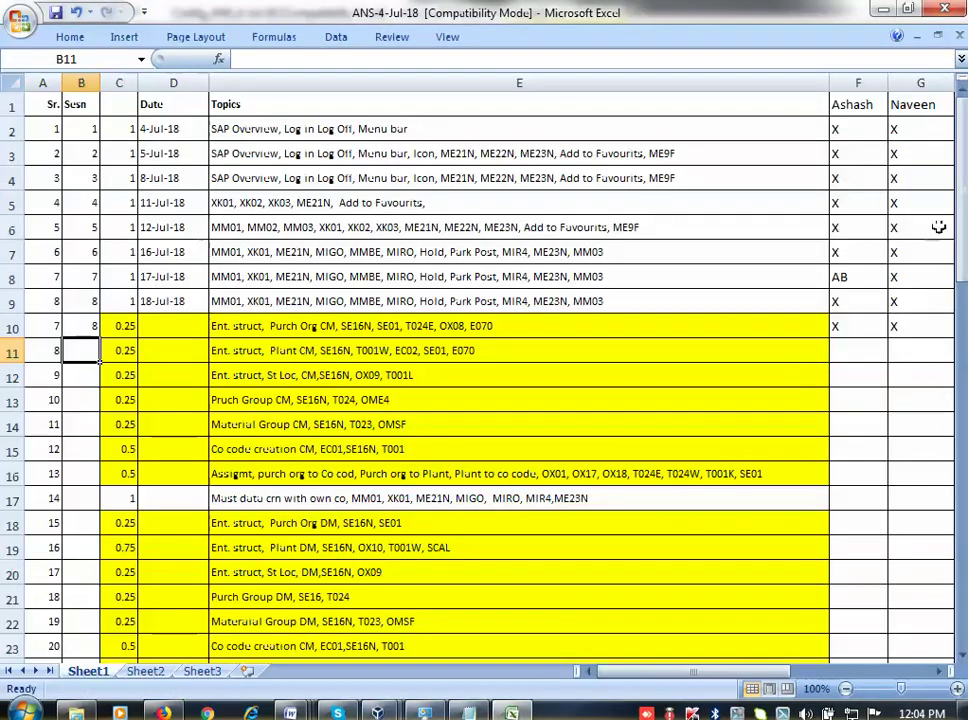
pyautogui.click(856, 101)
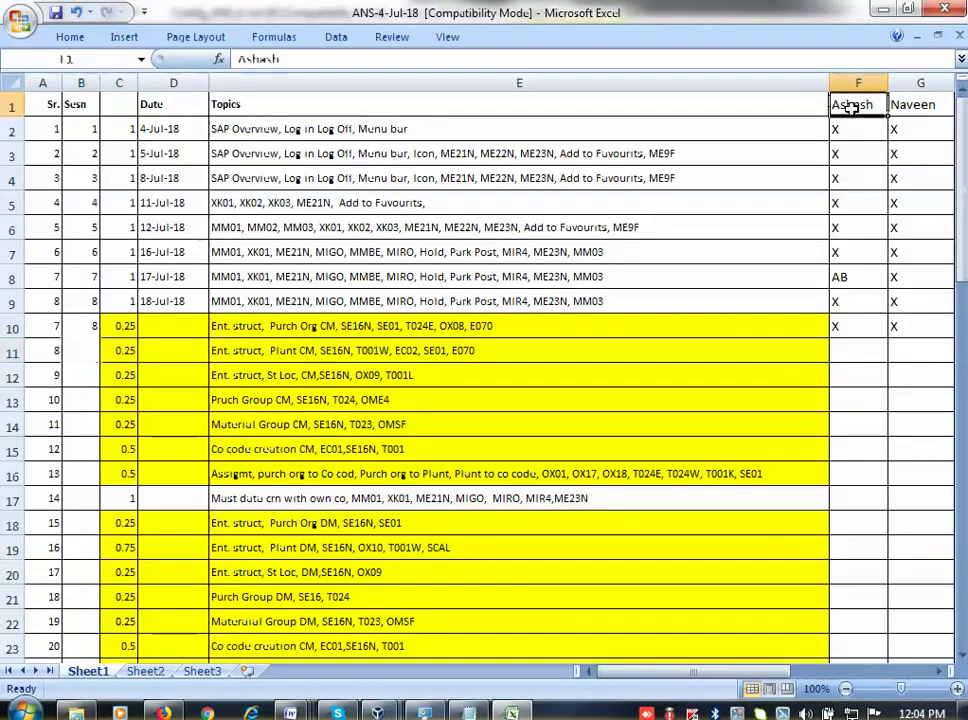
pyautogui.click(938, 671)
pyautogui.click(938, 671)
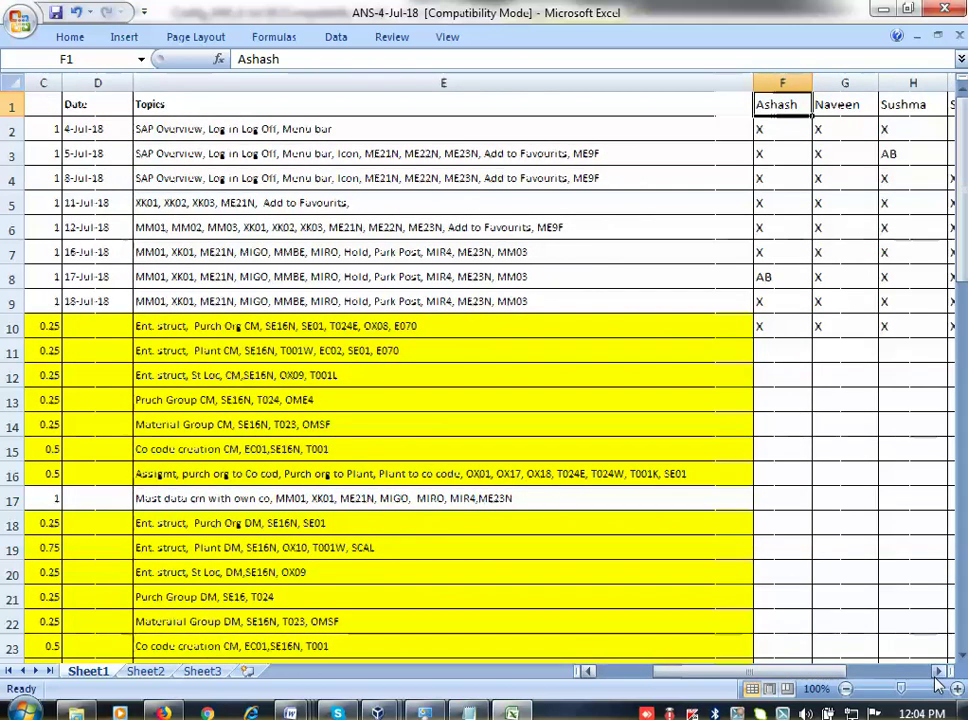
pyautogui.click(938, 671)
pyautogui.click(938, 671)
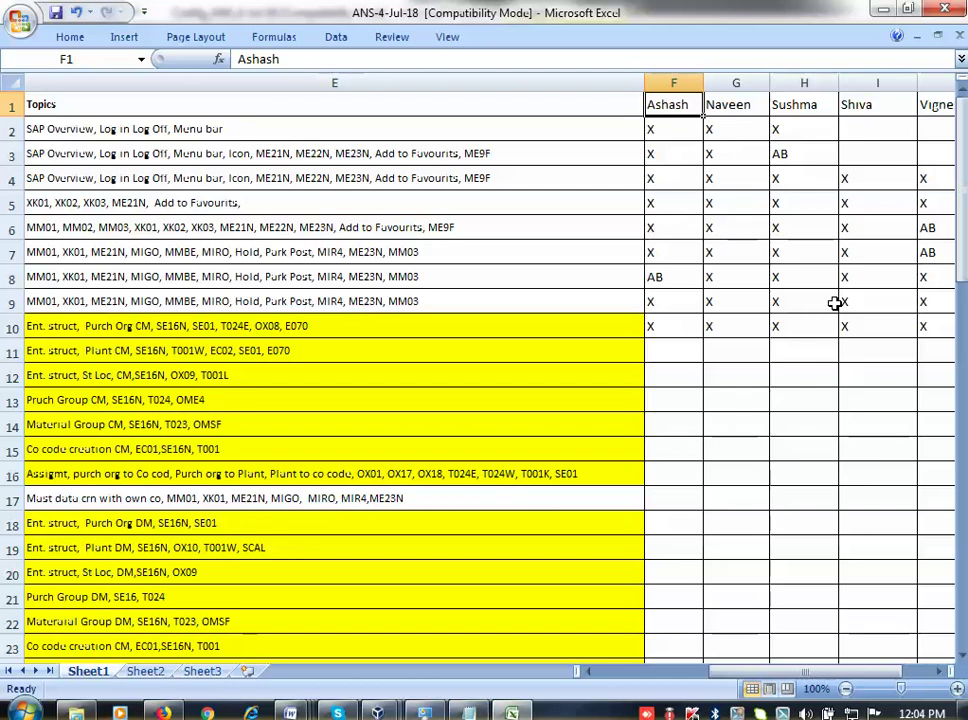
pyautogui.click(706, 106)
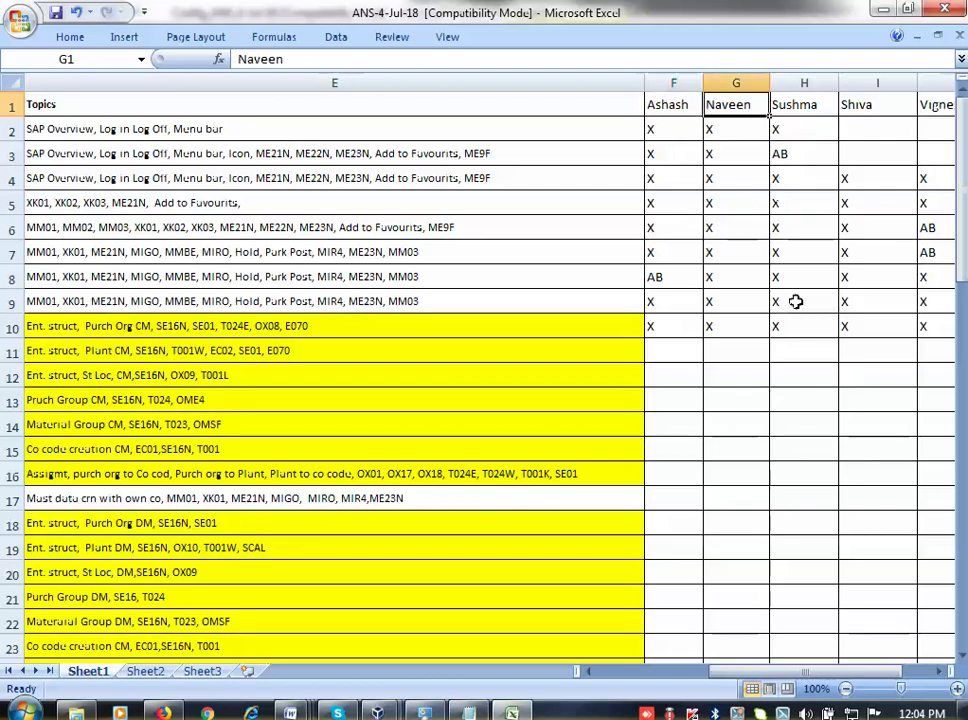
# Step: Return to the Word document and enter AN01 under Config CM for Company code, Purchase org, Plant and Storage Location
pyautogui.hotkey('alt', 'Tab')
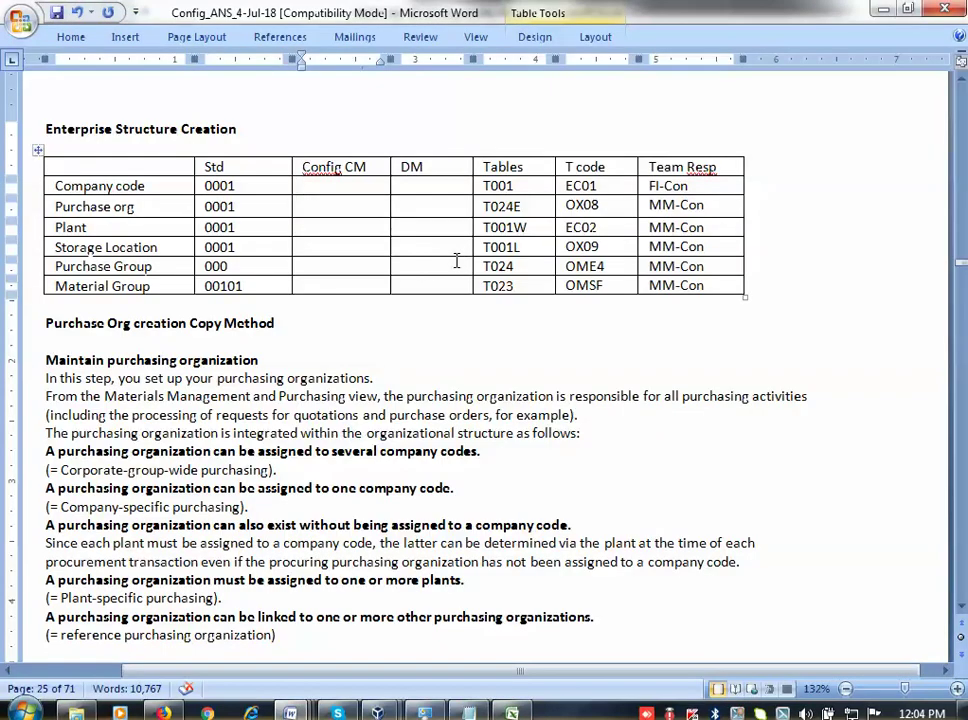
pyautogui.write('AN01')
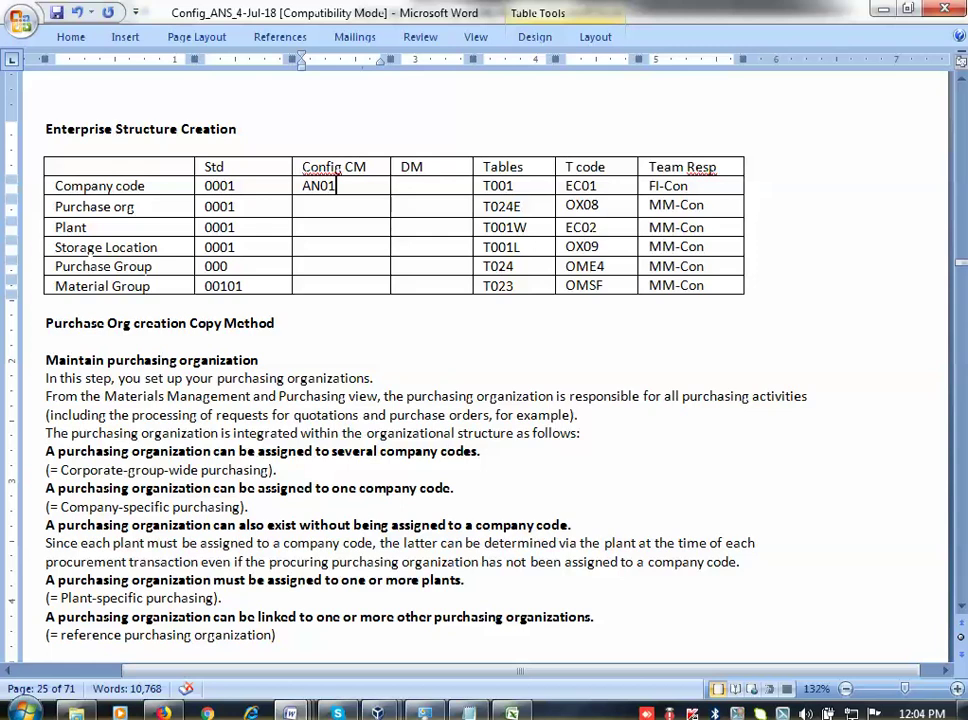
pyautogui.click(318, 210)
pyautogui.write('AN01')
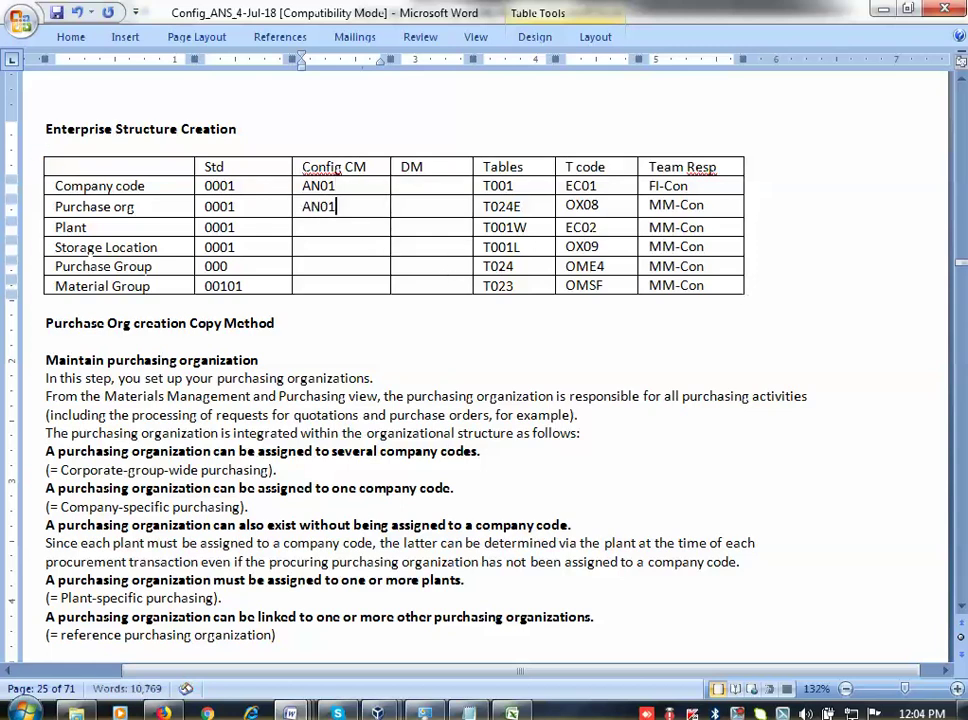
pyautogui.click(313, 227)
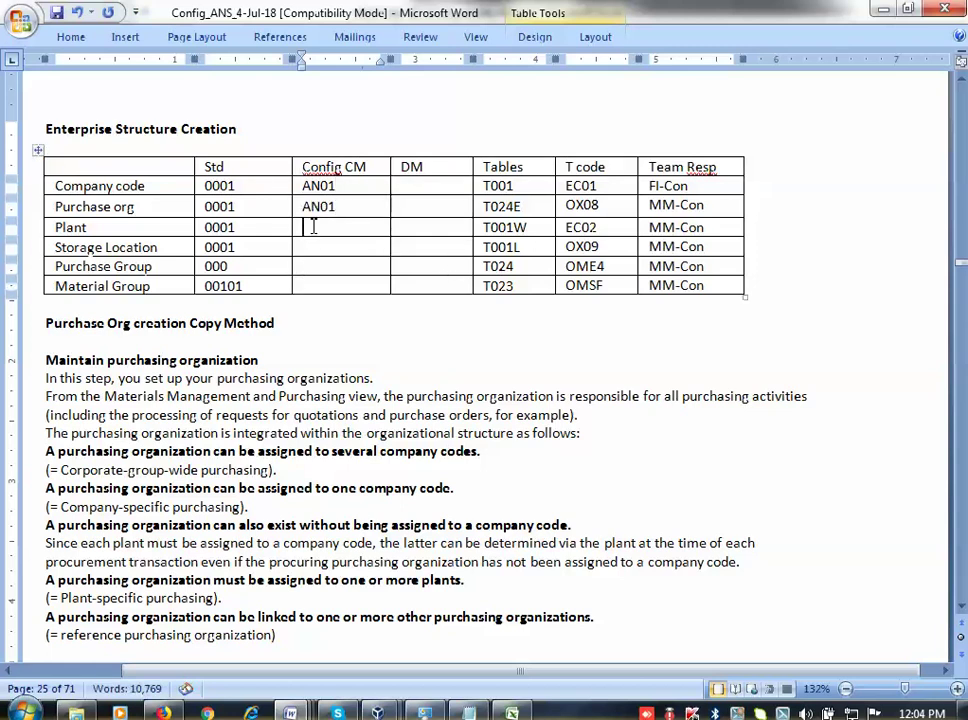
pyautogui.write('A')
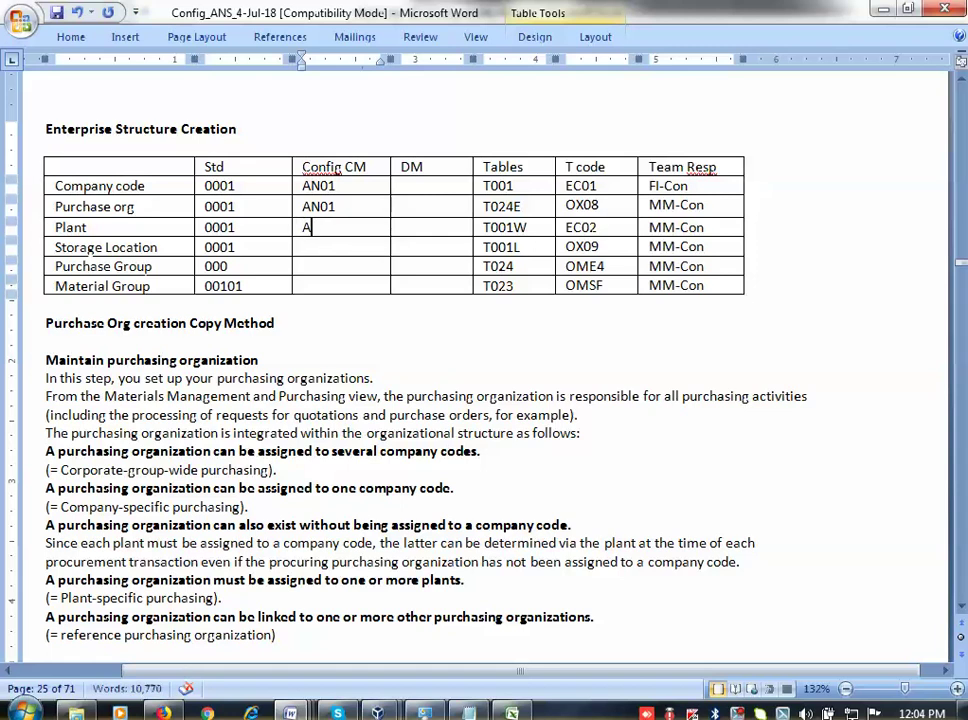
pyautogui.write('N01')
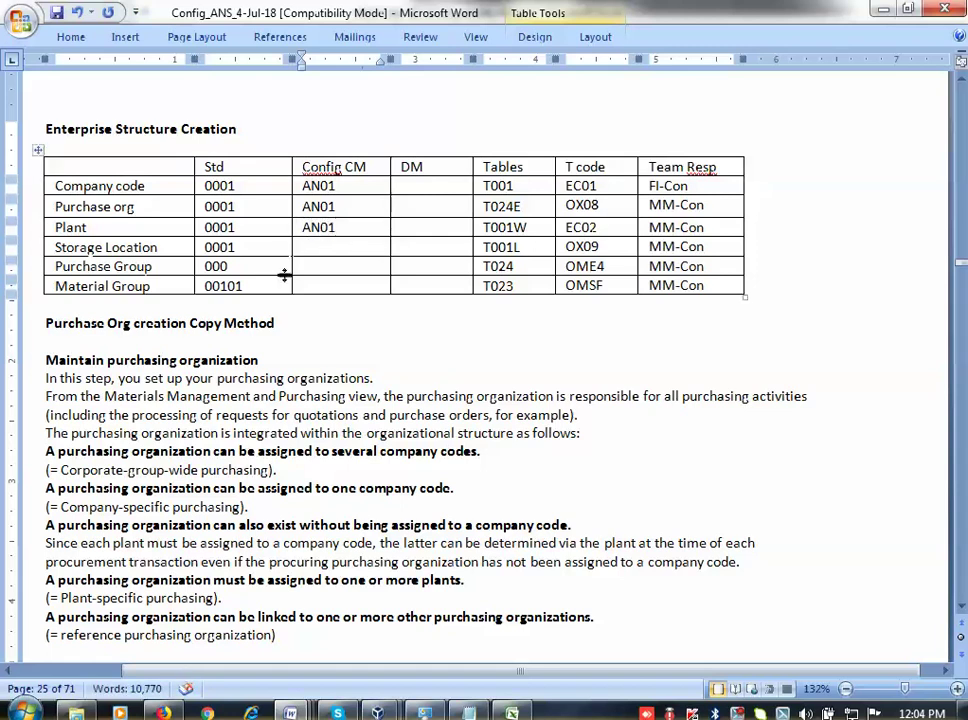
pyautogui.click(307, 245)
pyautogui.write('AN01')
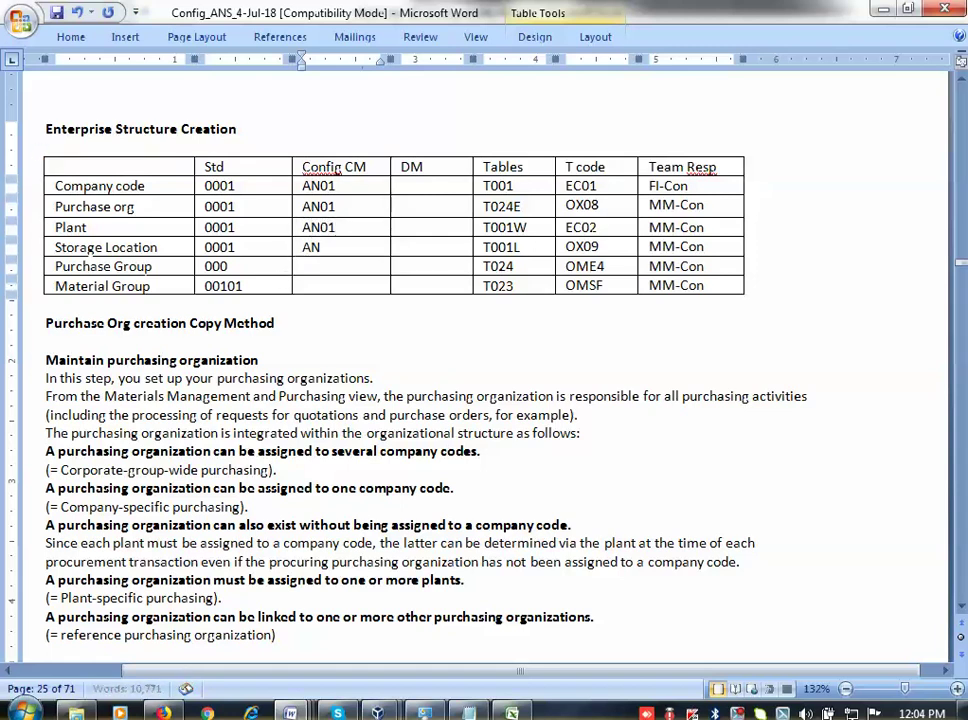
# Step: Enter AN1 for Purchase Group and AN01 for Material Group under Config CM, and save the document
pyautogui.click(341, 262)
pyautogui.write('AN')
pyautogui.write('1')
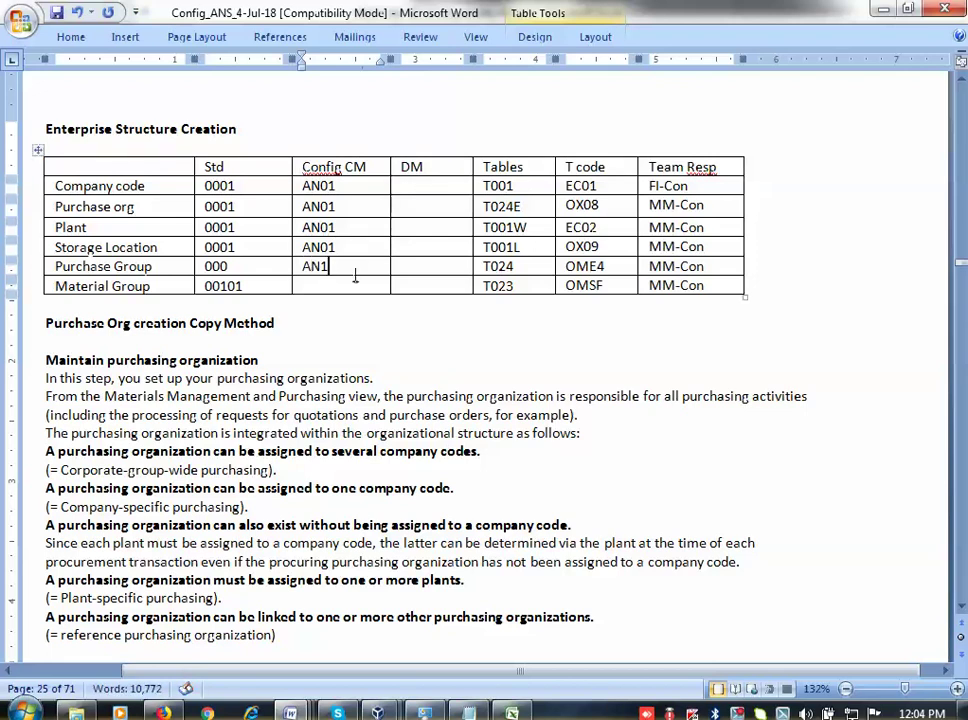
pyautogui.click(342, 286)
pyautogui.write('AN01')
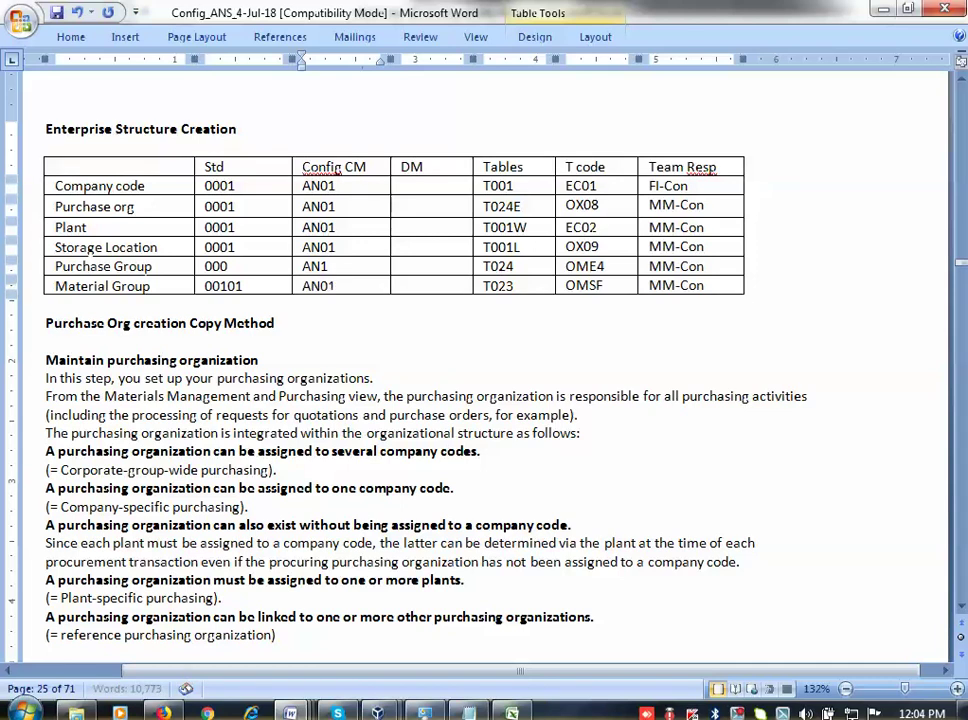
pyautogui.hotkey('ctrl', 's')
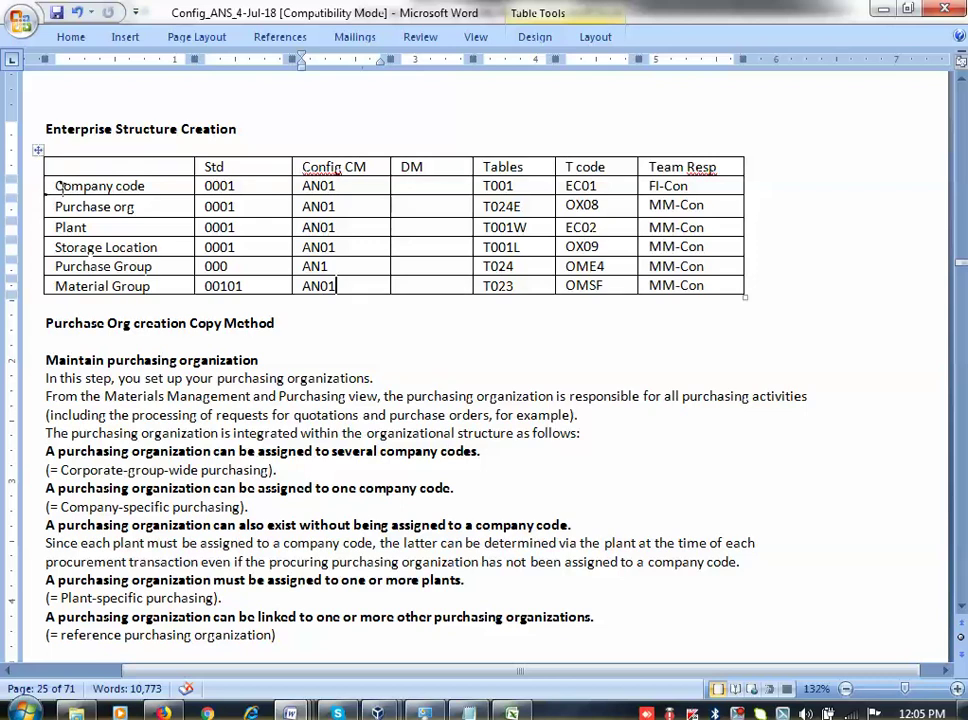
# Step: Highlight the Company code through Storage Location rows, and separately the Purchase Group and Material Group rows, for review
pyautogui.moveTo(55, 186); pyautogui.dragTo(735, 240)
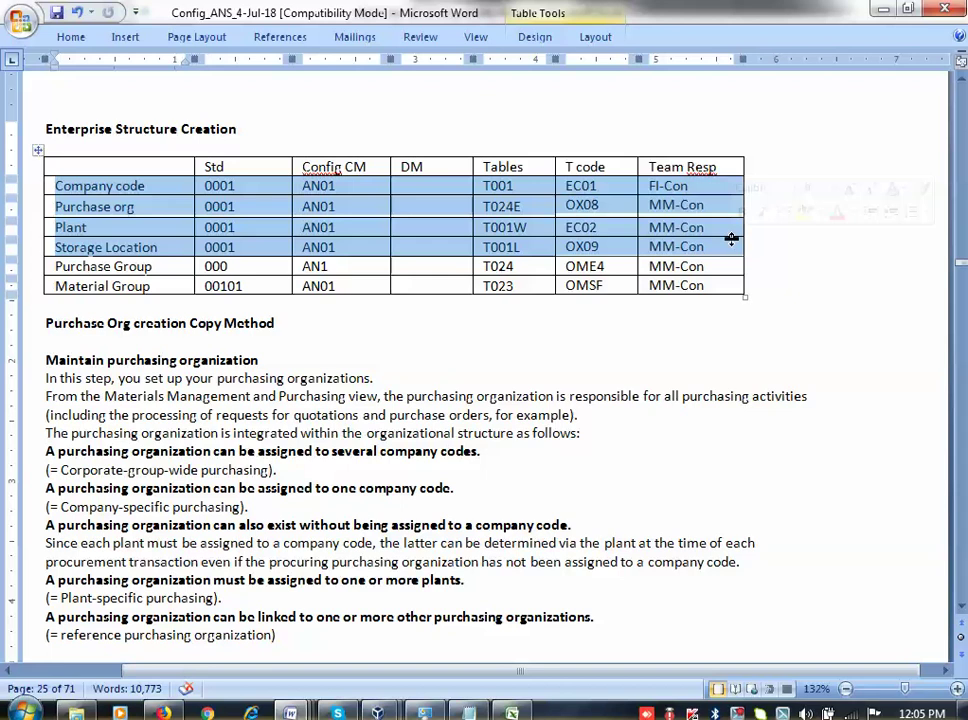
pyautogui.click(56, 266)
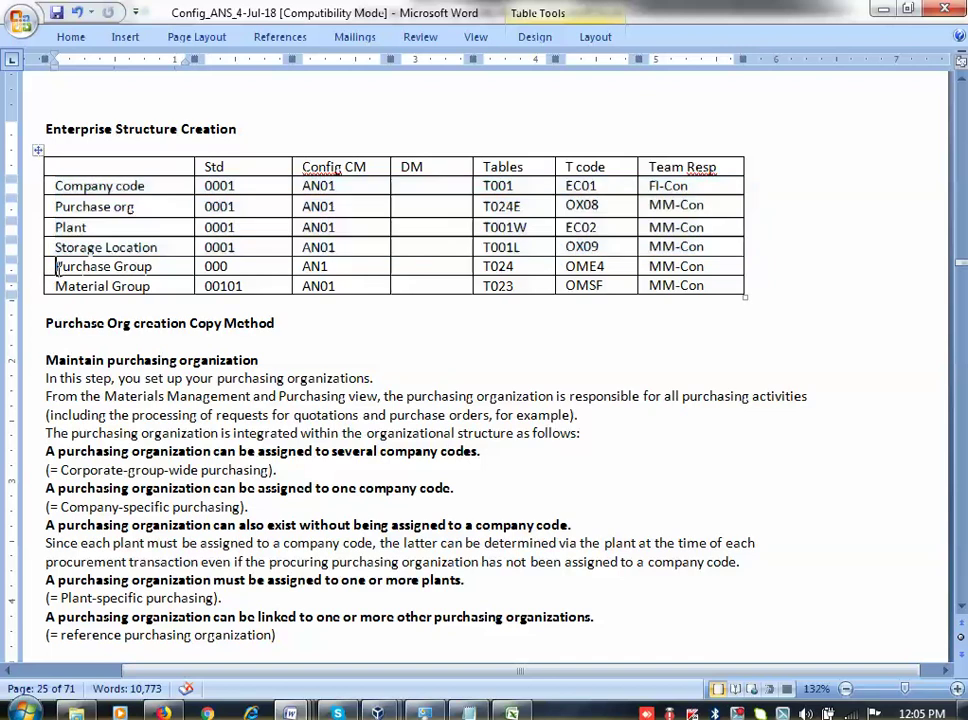
pyautogui.moveTo(56, 266); pyautogui.dragTo(740, 286)
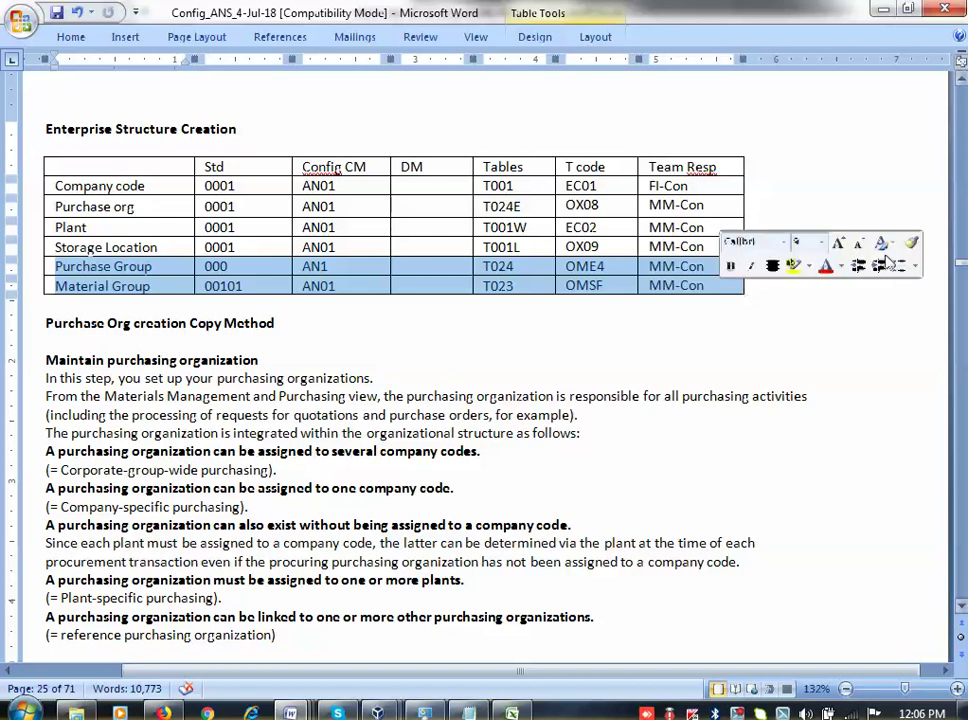
pyautogui.click(796, 352)
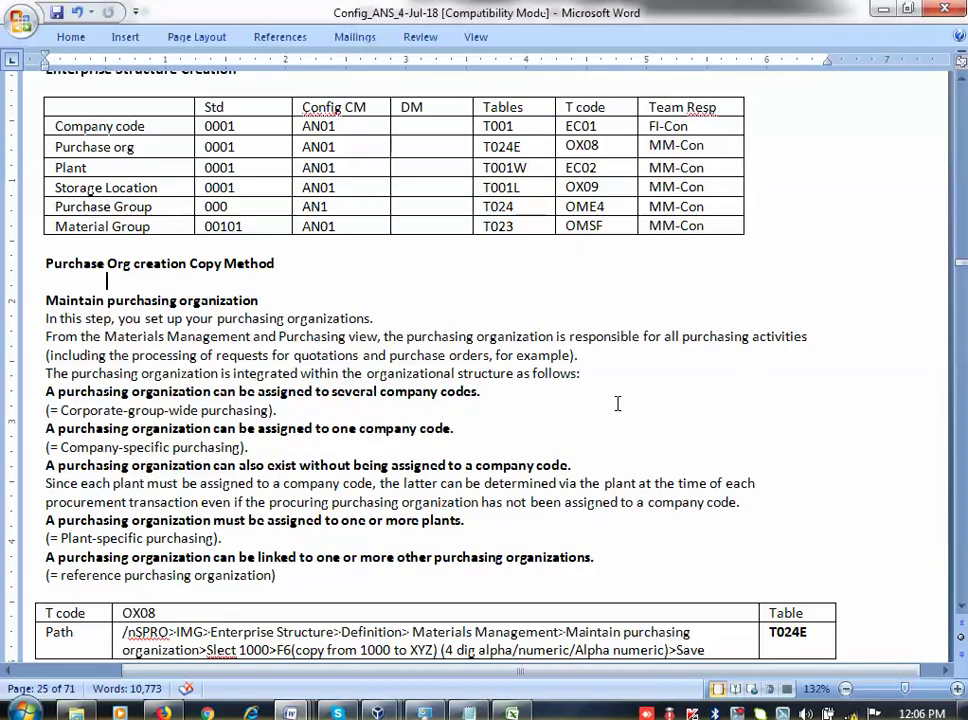
# Step: Switch to the SAP session in VirtualBox and open transaction OX08 for the purchase organization
pyautogui.click(605, 205)
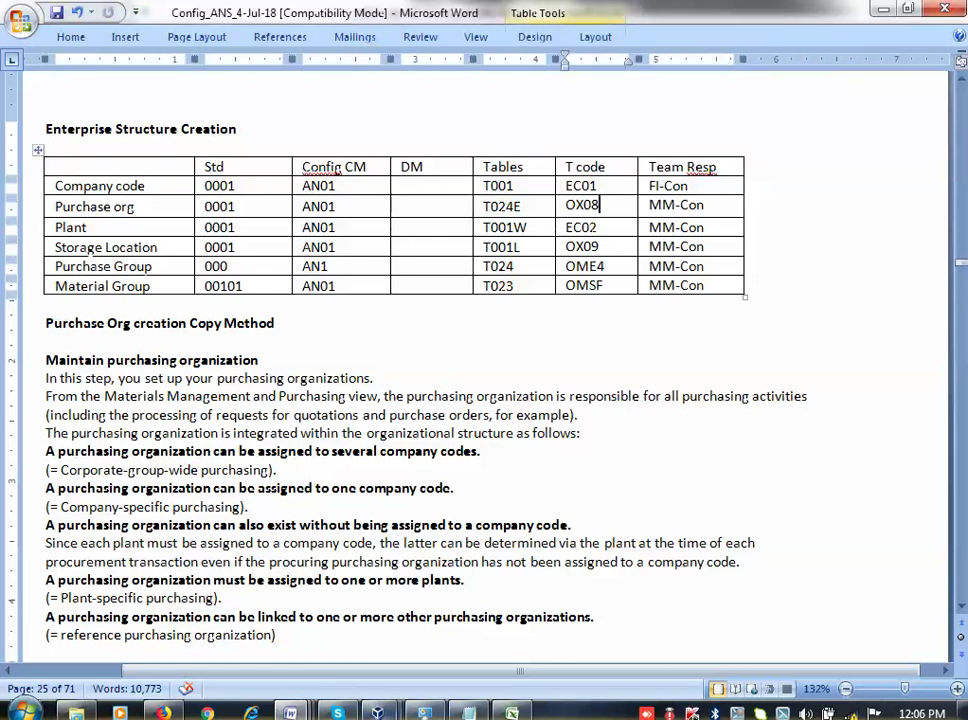
pyautogui.moveTo(377, 712)
pyautogui.click(493, 626)
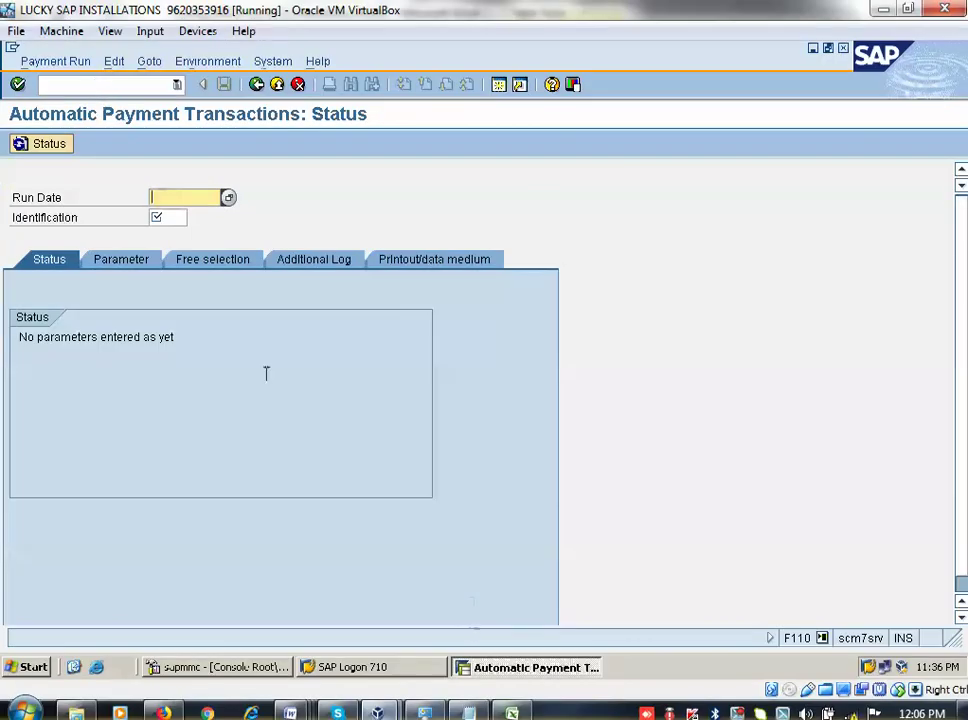
pyautogui.click(93, 85)
pyautogui.write('/nox')
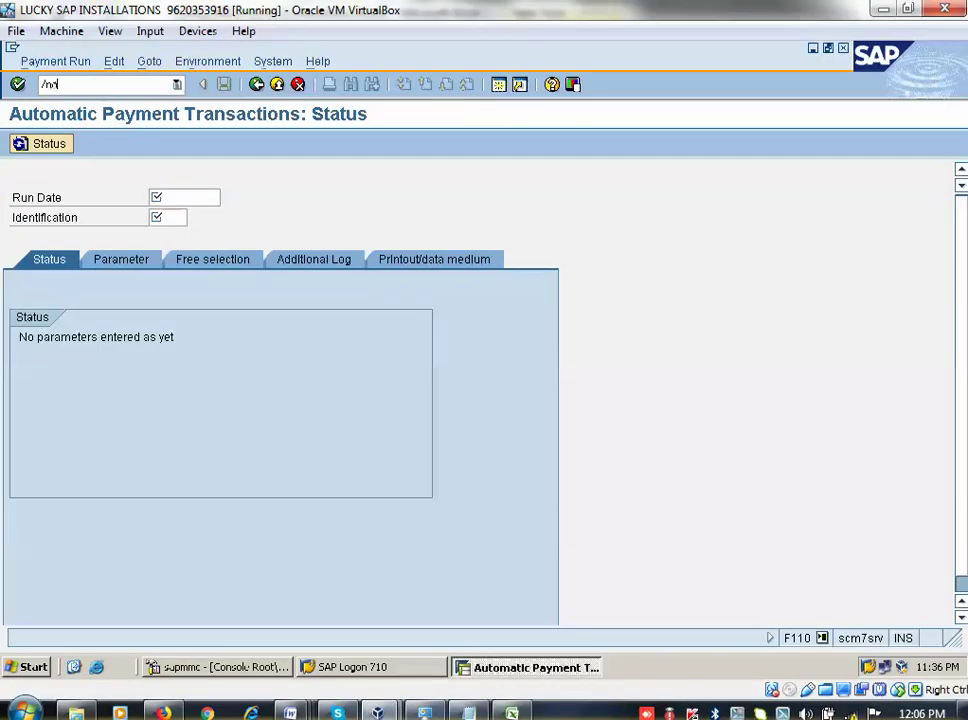
pyautogui.write('08')
pyautogui.press('Return')
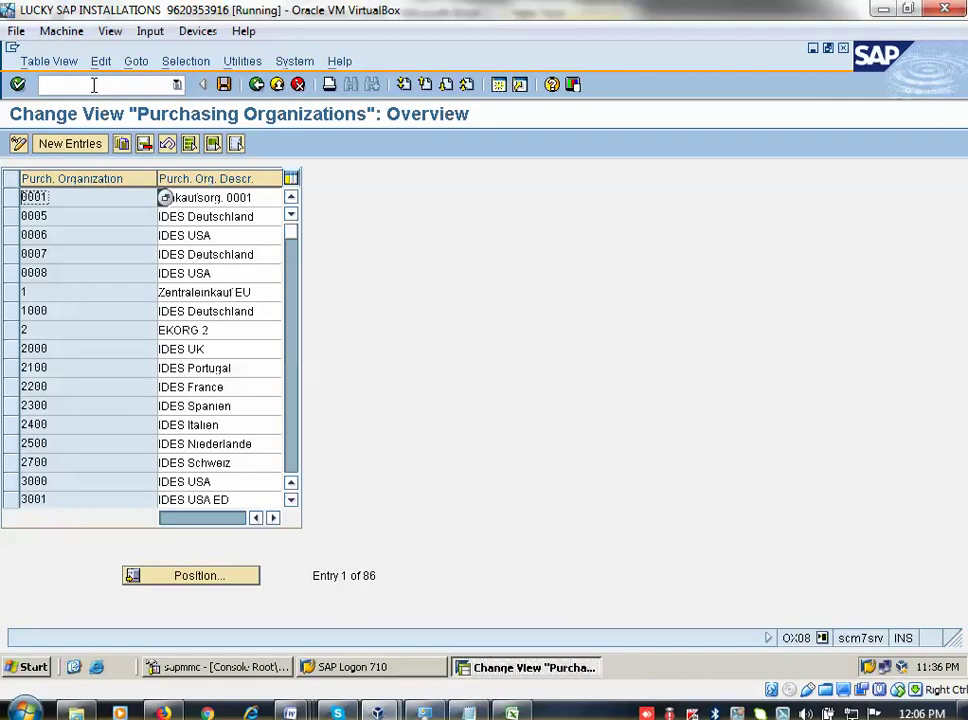
# Step: Copy purchasing organization 0001 and set the copy's organization code to AN01
pyautogui.click(10, 198)
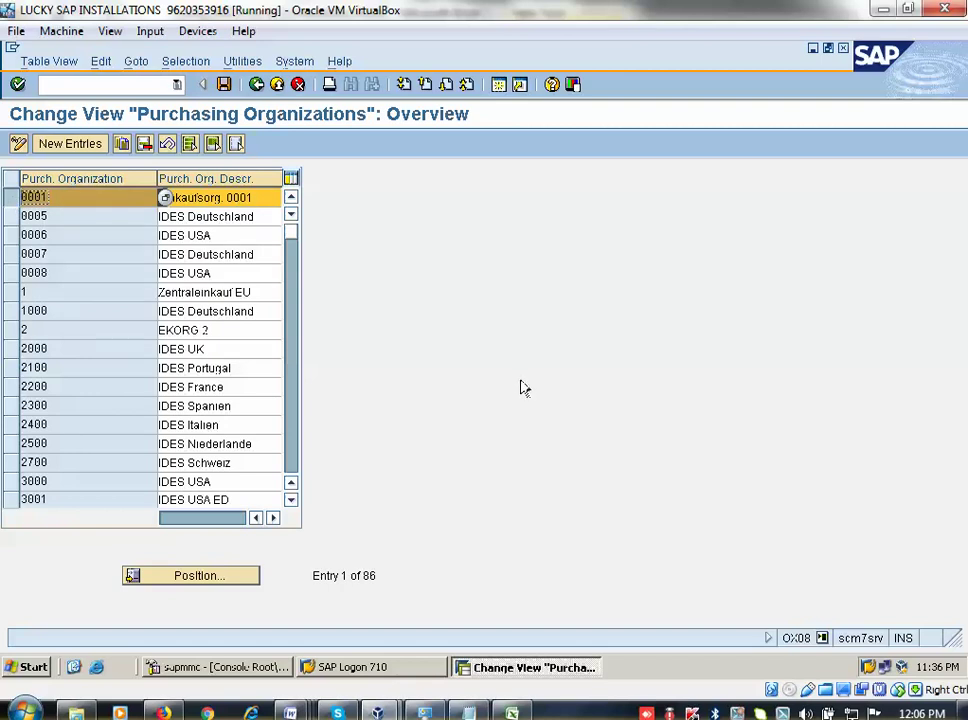
pyautogui.click(122, 145)
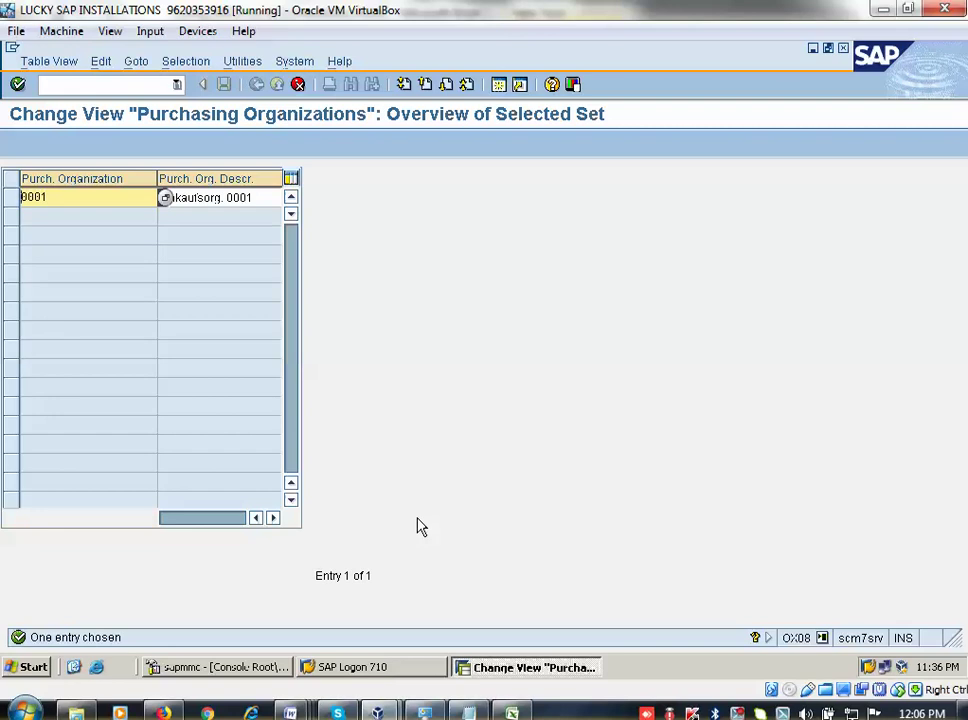
pyautogui.press('BackSpace')
pyautogui.press('BackSpace')
pyautogui.press('BackSpace')
pyautogui.press('BackSpace')
pyautogui.write('AN01')
# Step: Set the description of purchasing organization AN01 to "AN01 Purch Org" and confirm the copied entry
pyautogui.press('Tab')
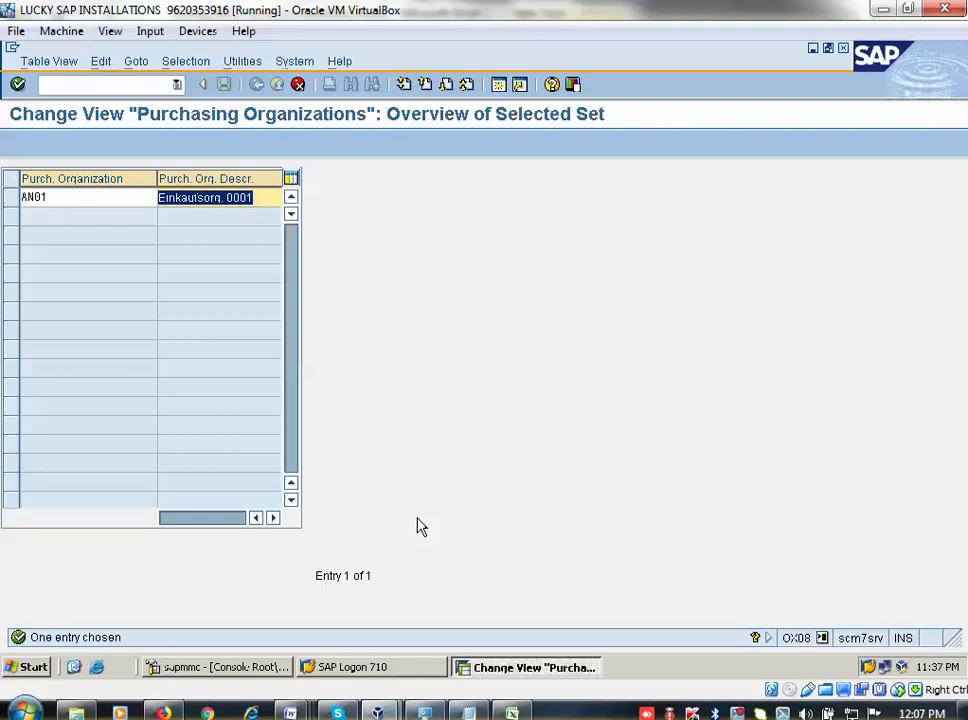
pyautogui.write('AN')
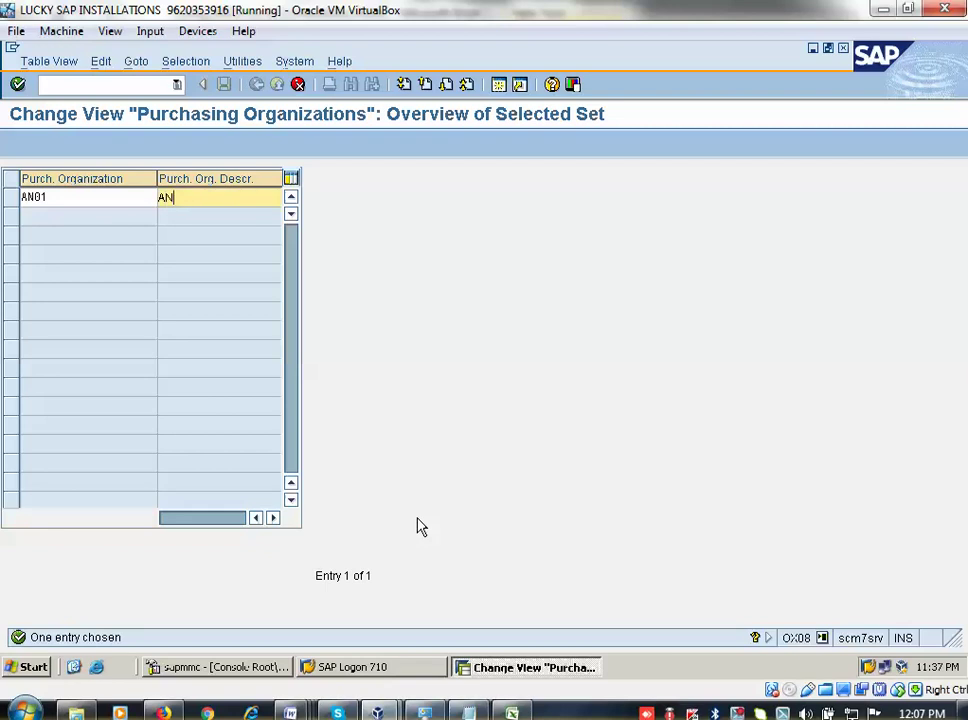
pyautogui.write('01 Purch Org')
pyautogui.press('Return')
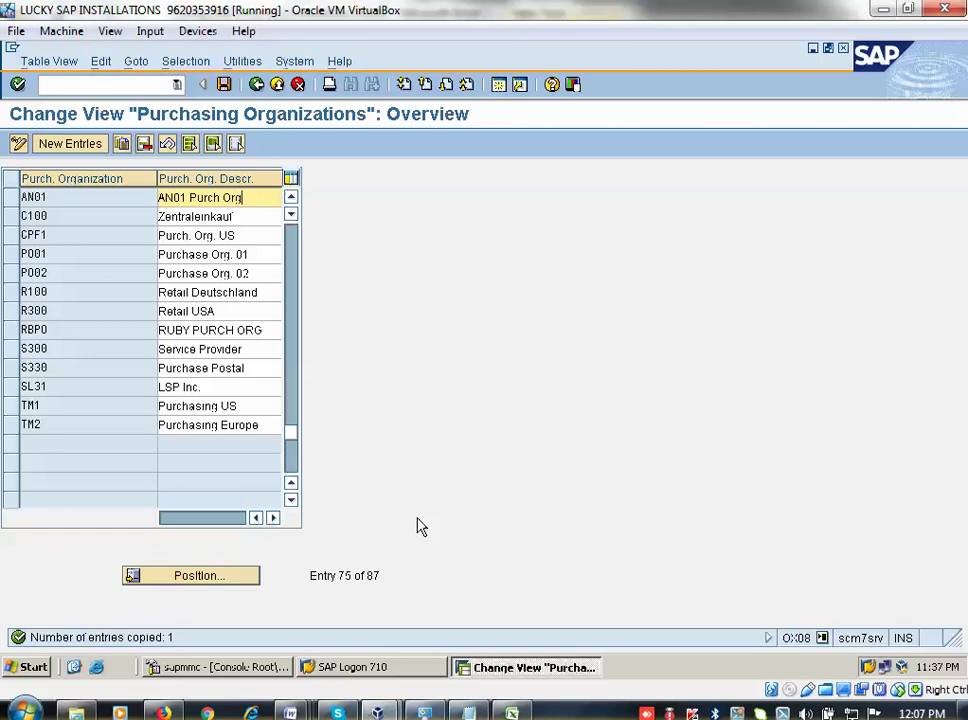
pyautogui.press('Return')
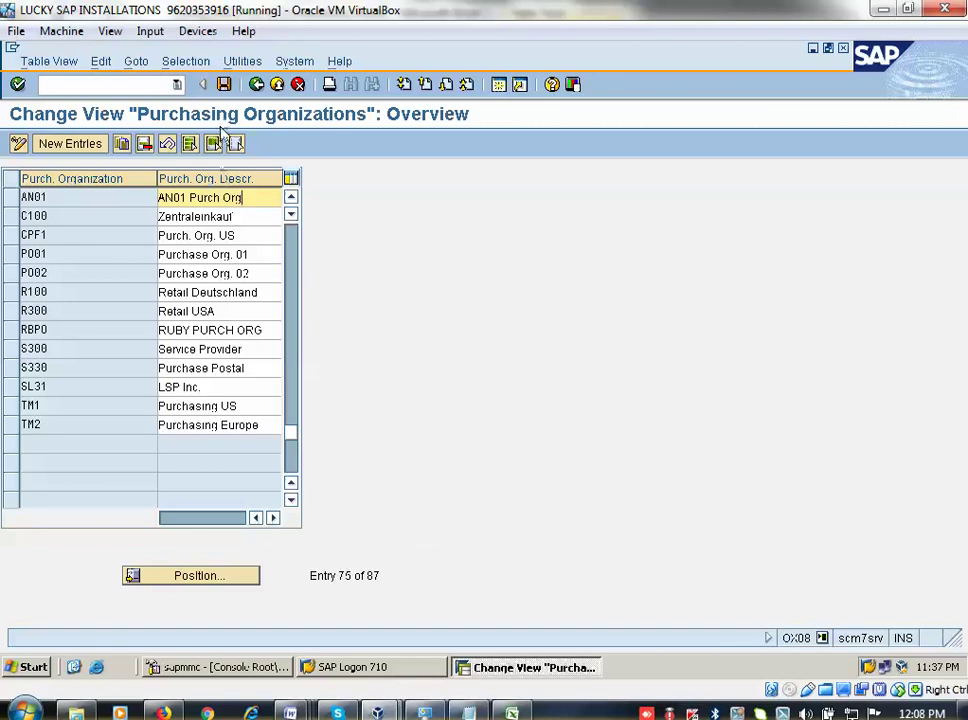
# Step: Save purchasing organization AN01 and create a new customizing request with the short description "AG01-MM Config"
pyautogui.click(224, 84)
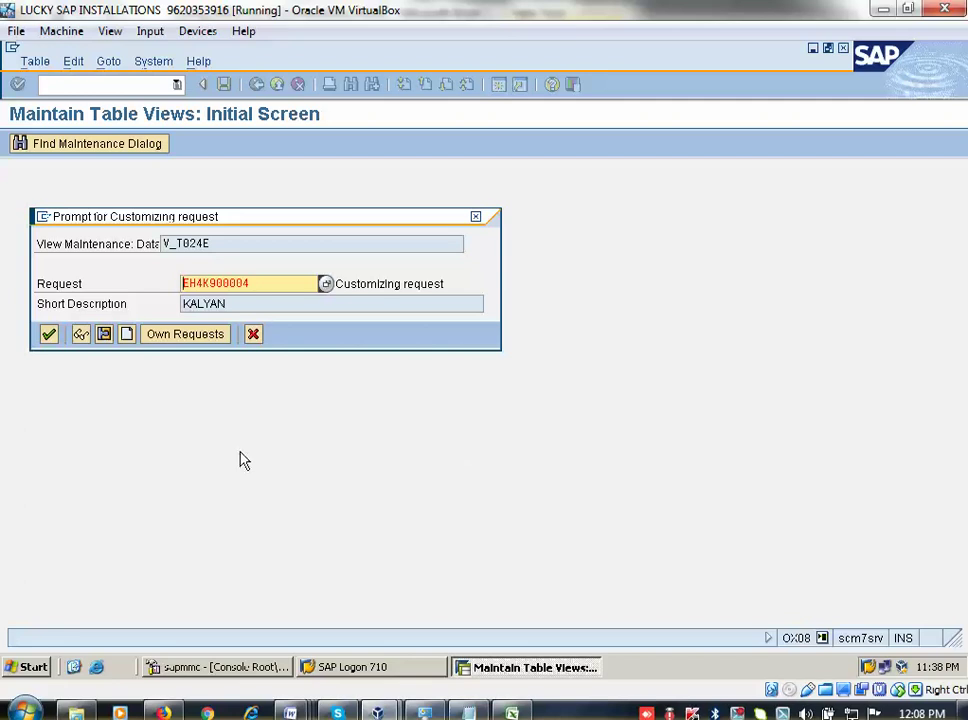
pyautogui.click(127, 336)
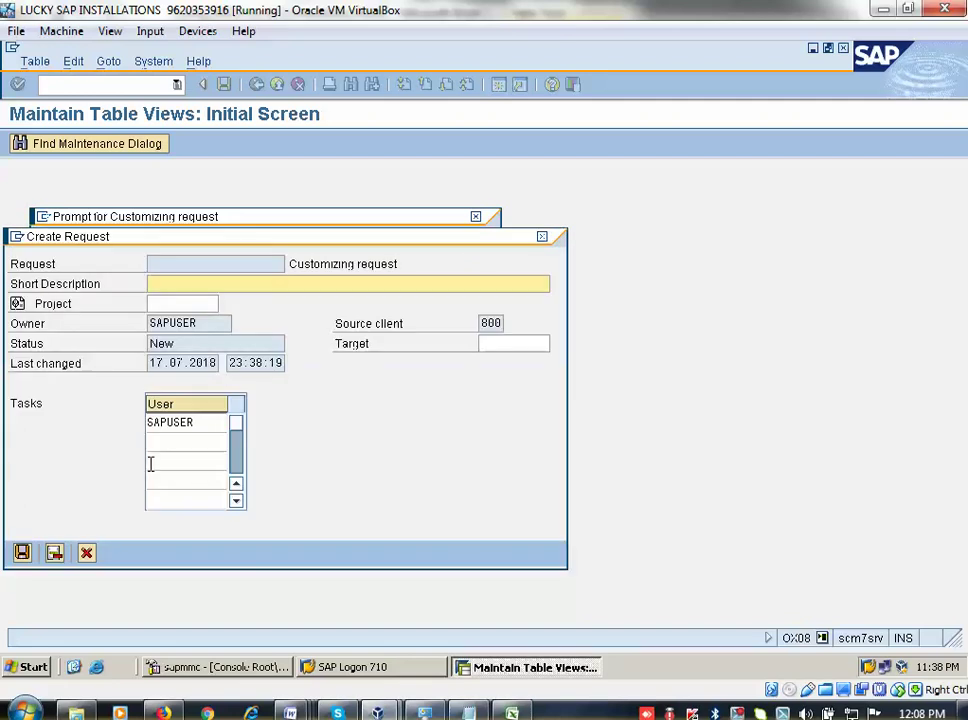
pyautogui.moveTo(247, 237); pyautogui.dragTo(674, 197)
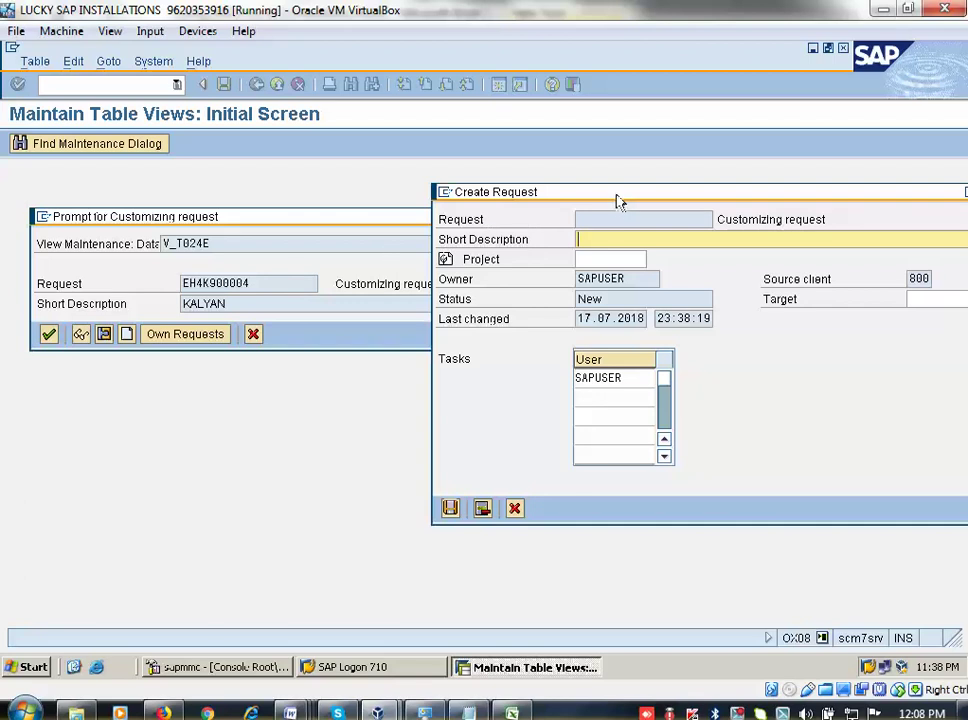
pyautogui.moveTo(618, 197); pyautogui.dragTo(452, 142)
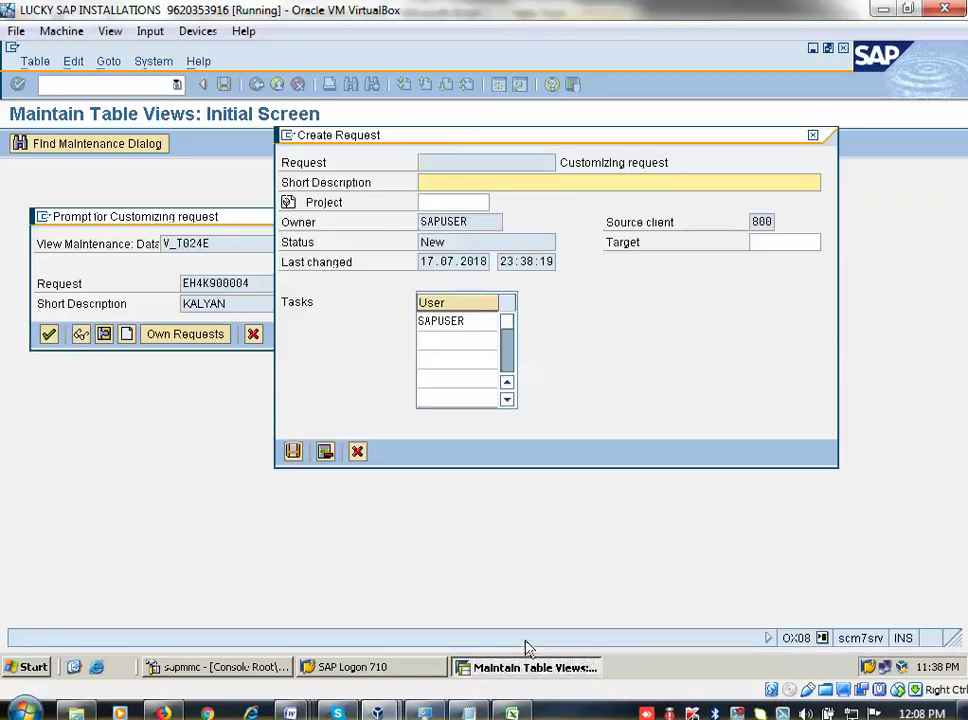
pyautogui.write('AG01-MM Config')
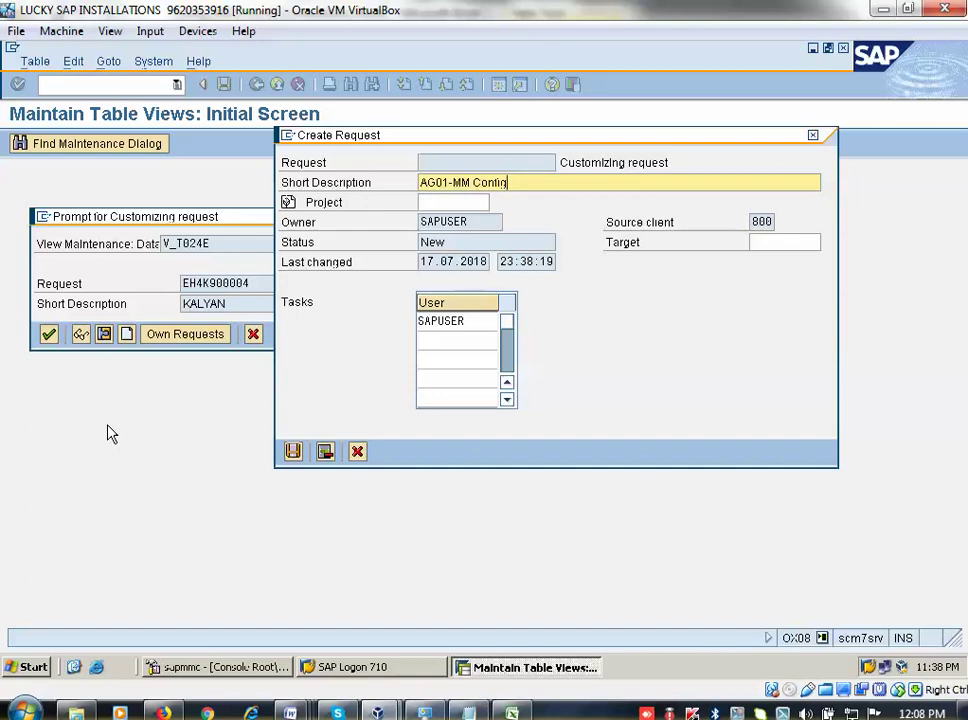
pyautogui.press('Return')
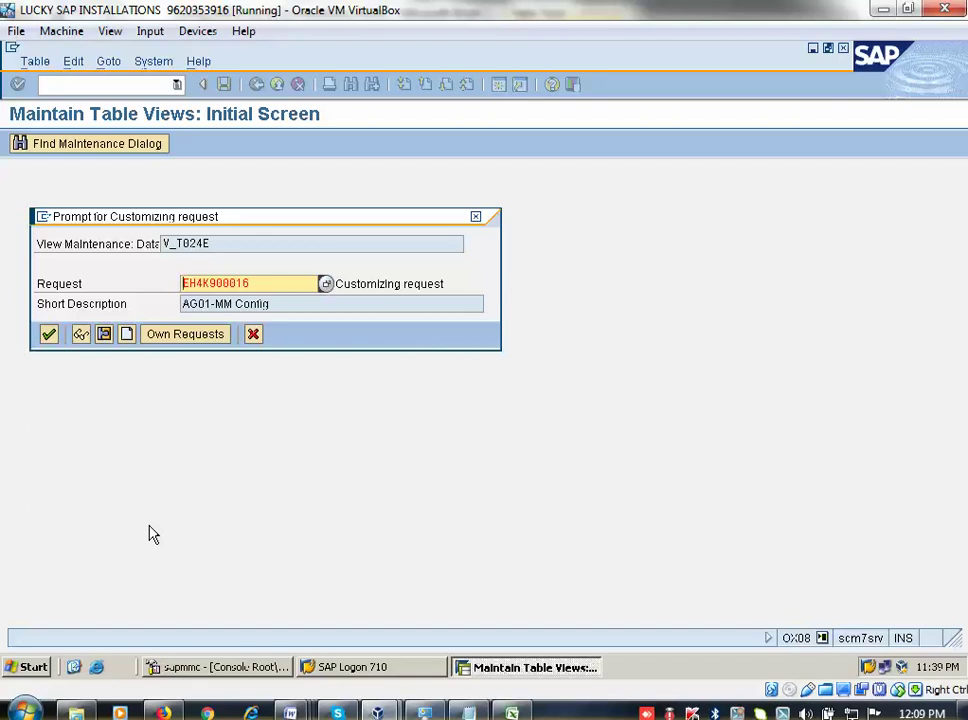
# Step: Copy the new request's number, record the AN01 entry in that request and leave the purchasing organizations view
pyautogui.doubleClick(258, 283)
pyautogui.click(48, 334)
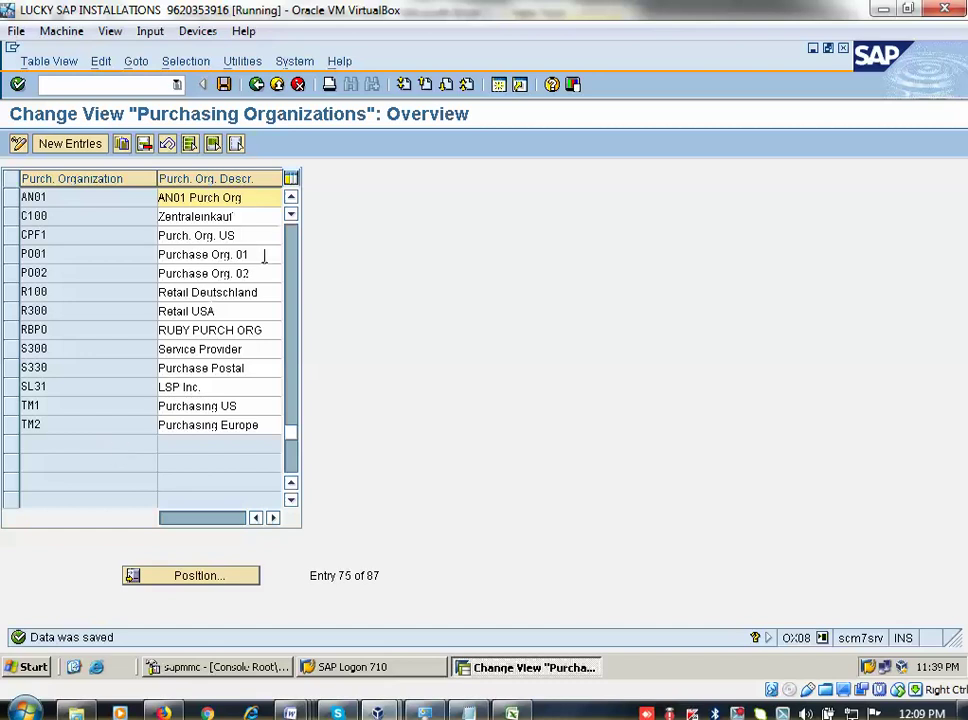
pyautogui.click(259, 85)
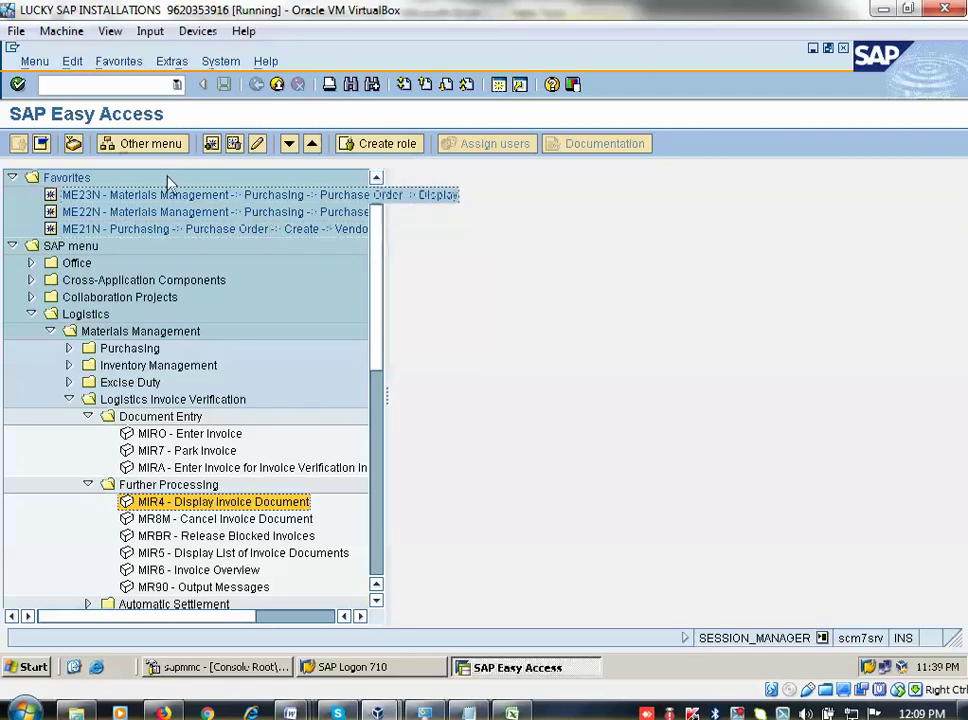
# Step: Open the General Table Display with transaction SE16N
pyautogui.click(76, 83)
pyautogui.write('/')
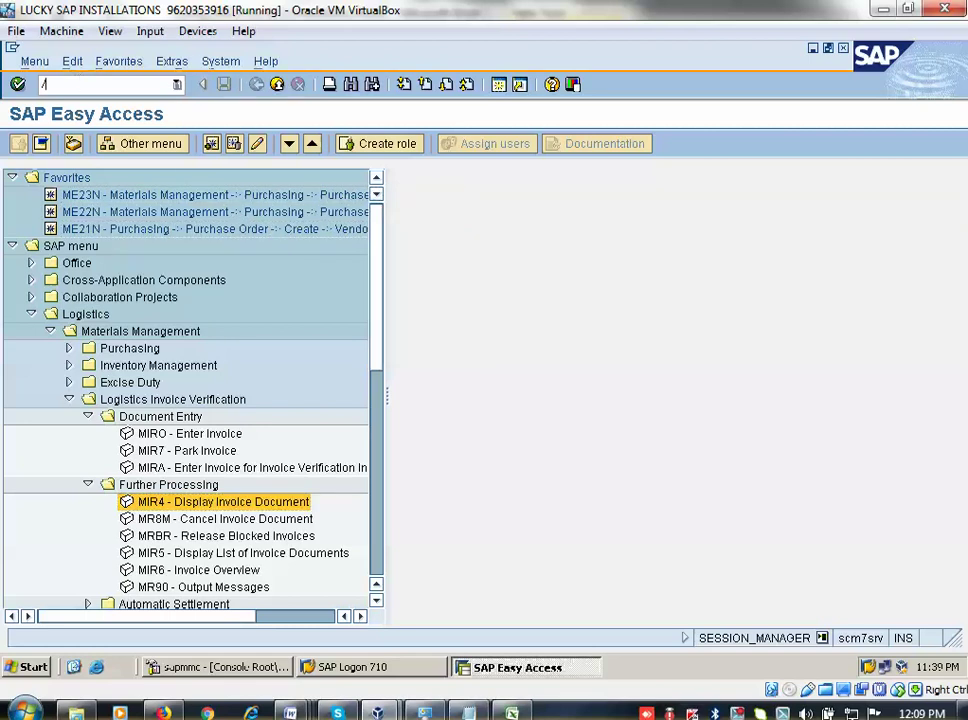
pyautogui.write('nse116n')
pyautogui.press('Return')
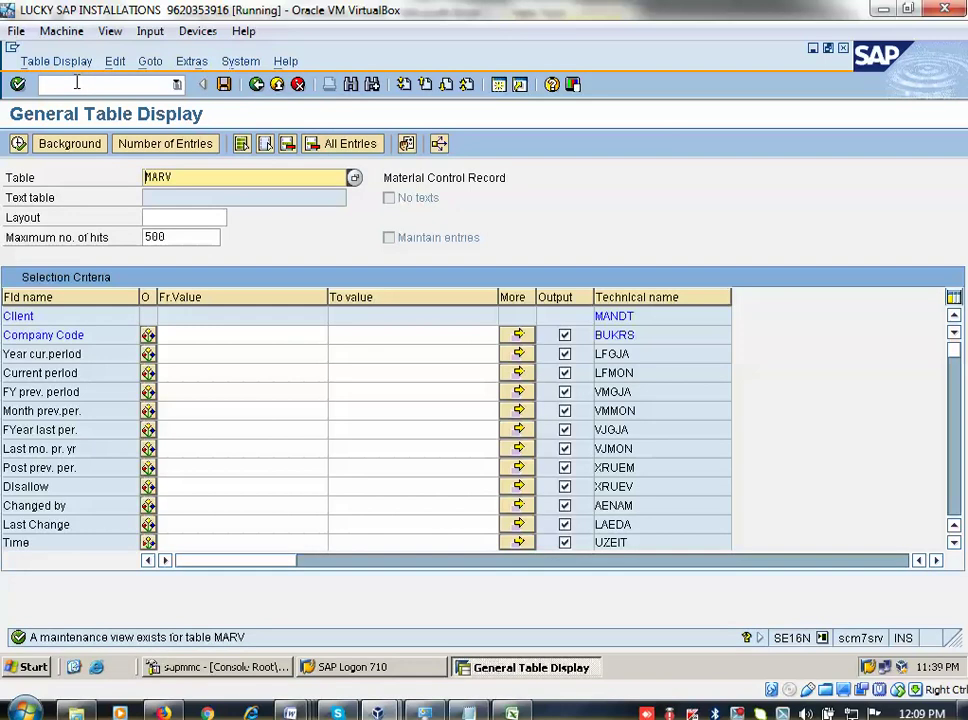
# Step: Replace the table name with T024E and load the selection criteria for purchasing organizations
pyautogui.write('t024e')
pyautogui.press('Return')
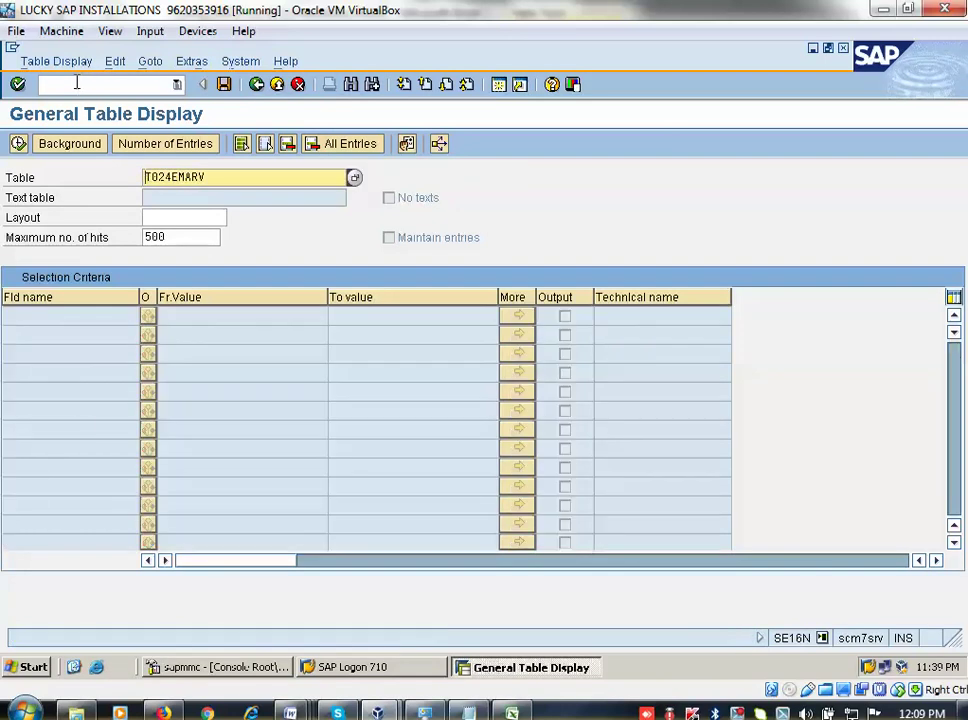
pyautogui.click(231, 177)
pyautogui.press('BackSpace')
pyautogui.press('BackSpace')
pyautogui.press('BackSpace')
pyautogui.press('BackSpace')
pyautogui.press('Return')
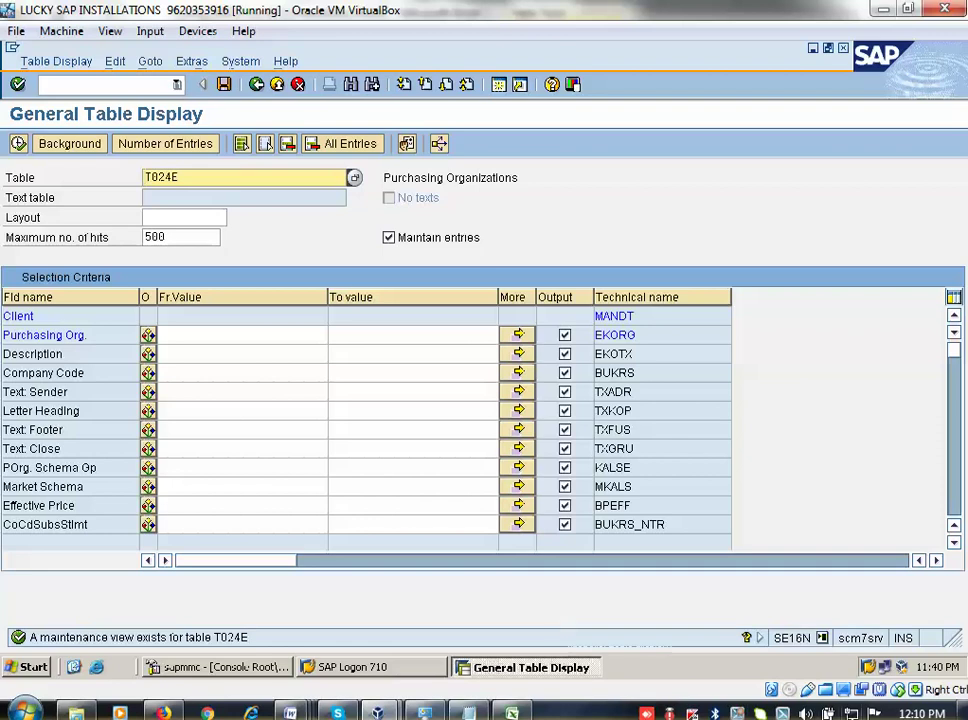
# Step: Look up purchasing organization AN01 in table T024E and return to the selection criteria
pyautogui.click(228, 333)
pyautogui.write('an')
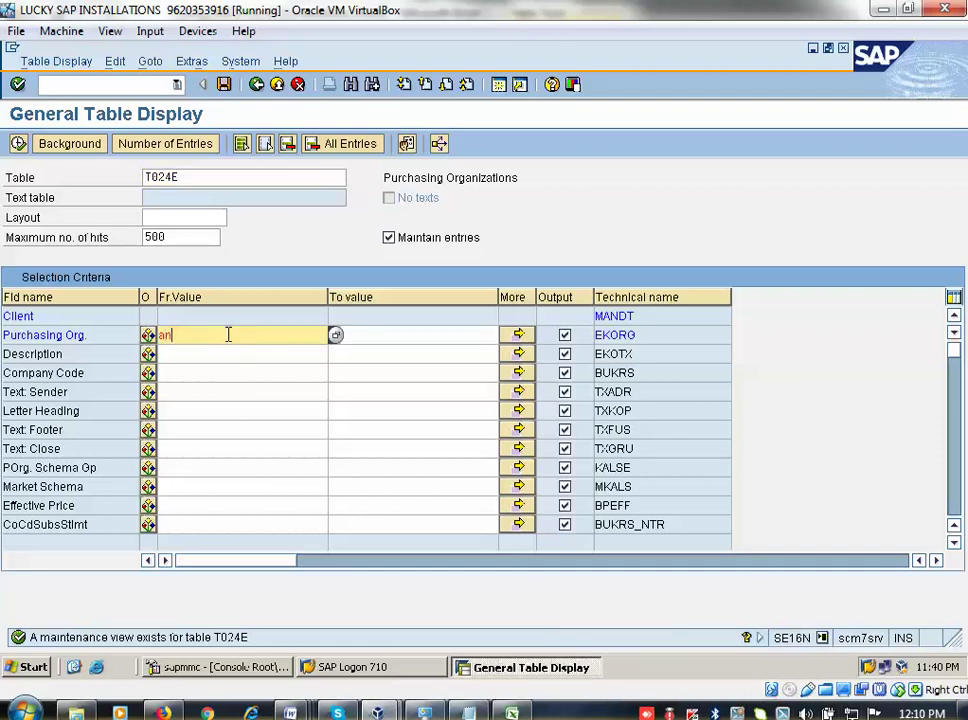
pyautogui.write('01')
pyautogui.click(18, 143)
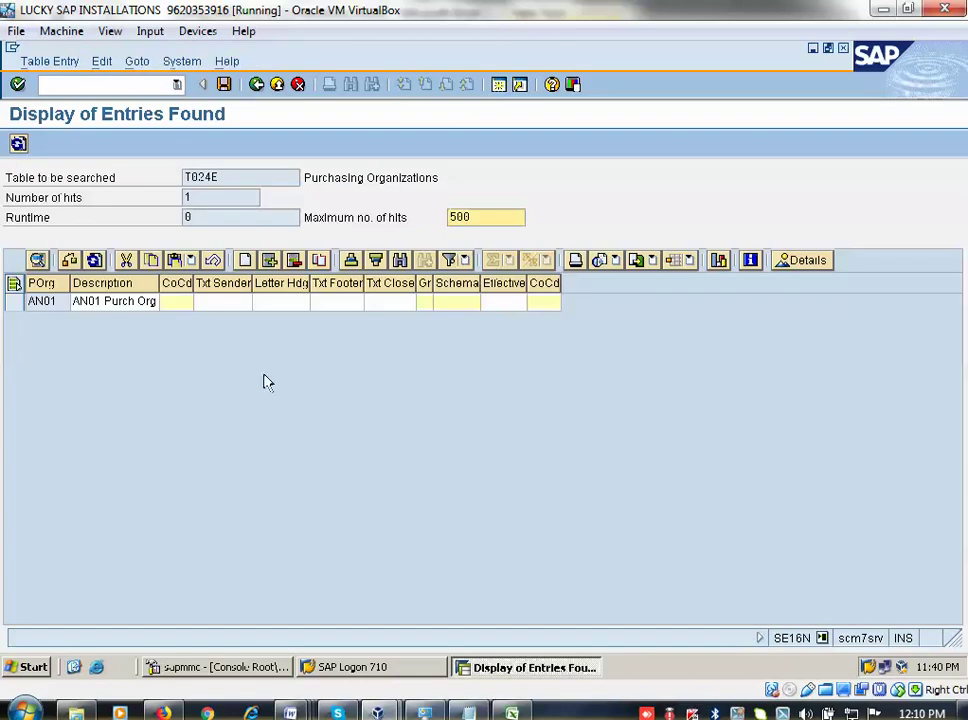
pyautogui.click(256, 84)
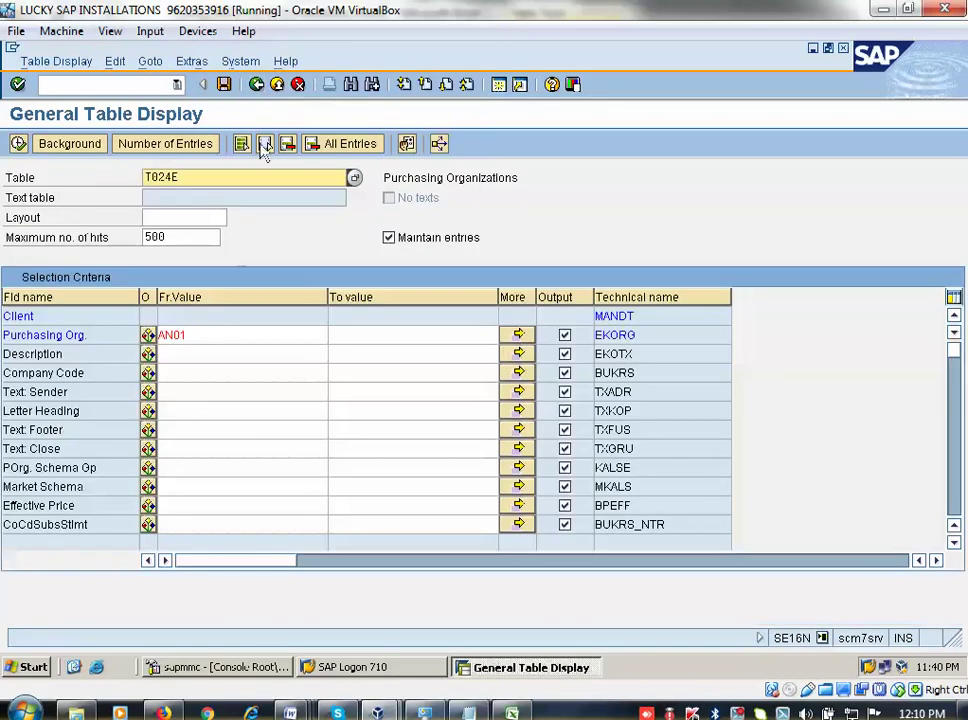
# Step: Clear the purchasing organization filter, list all entries of table T024E and return to the selection criteria
pyautogui.click(190, 334)
pyautogui.press('BackSpace')
pyautogui.press('BackSpace')
pyautogui.press('BackSpace')
pyautogui.press('BackSpace')
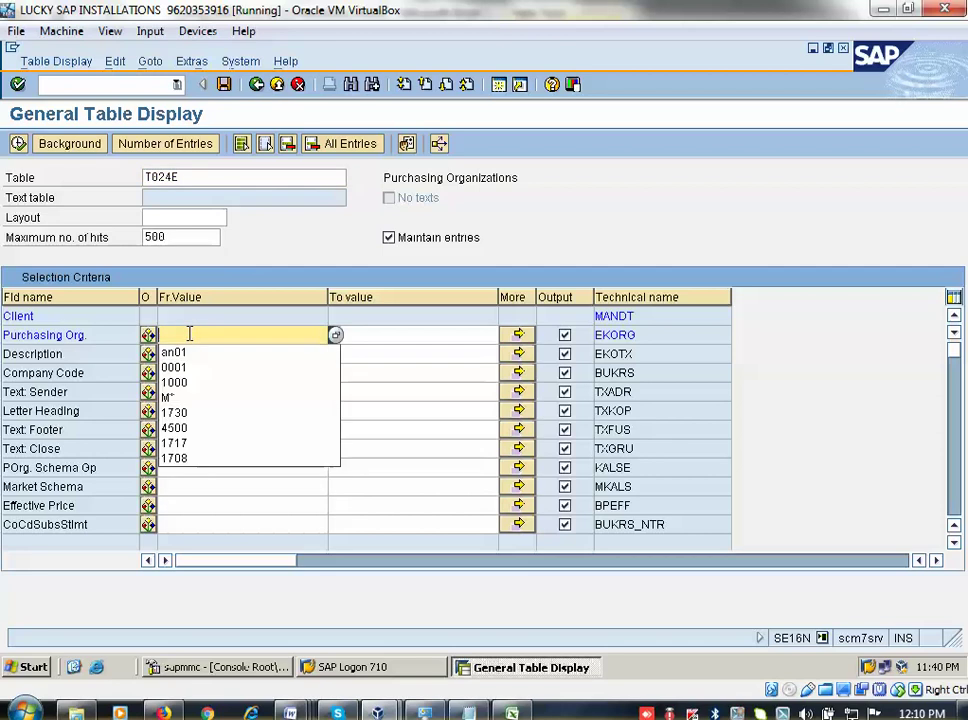
pyautogui.click(16, 143)
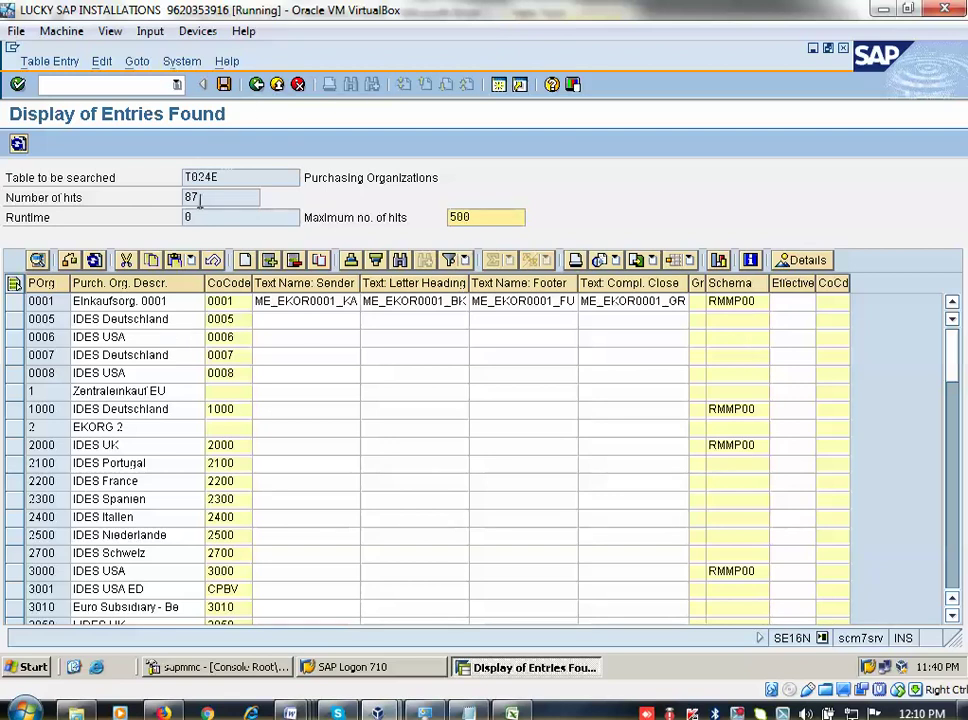
pyautogui.click(257, 87)
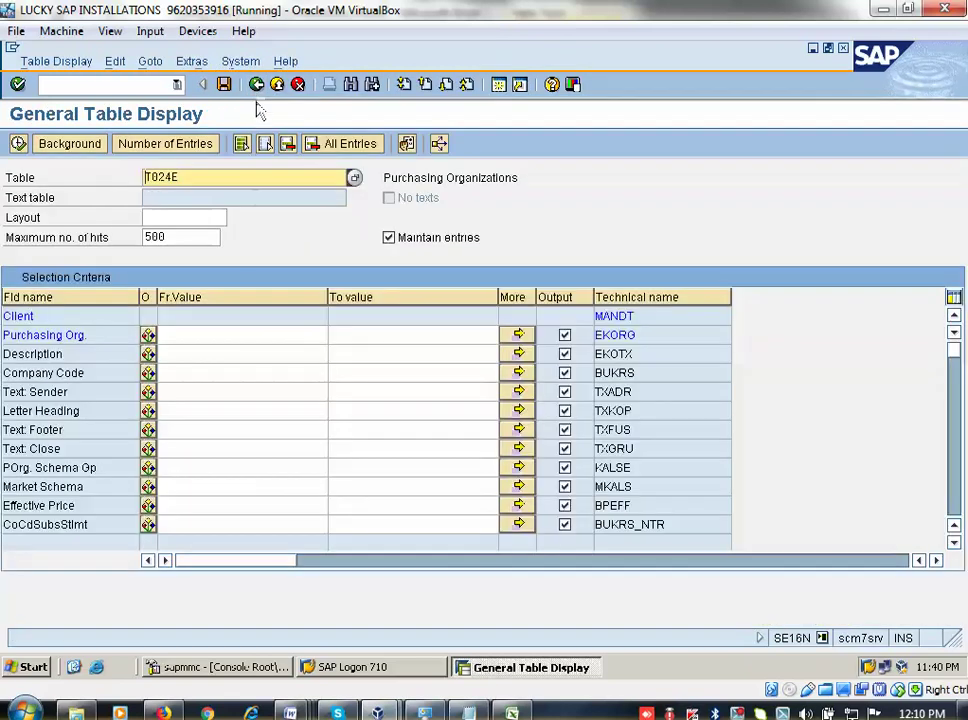
# Step: Open the Transport Organizer with transaction SE01 and display request EH4K900016
pyautogui.click(92, 84)
pyautogui.write('/nse01')
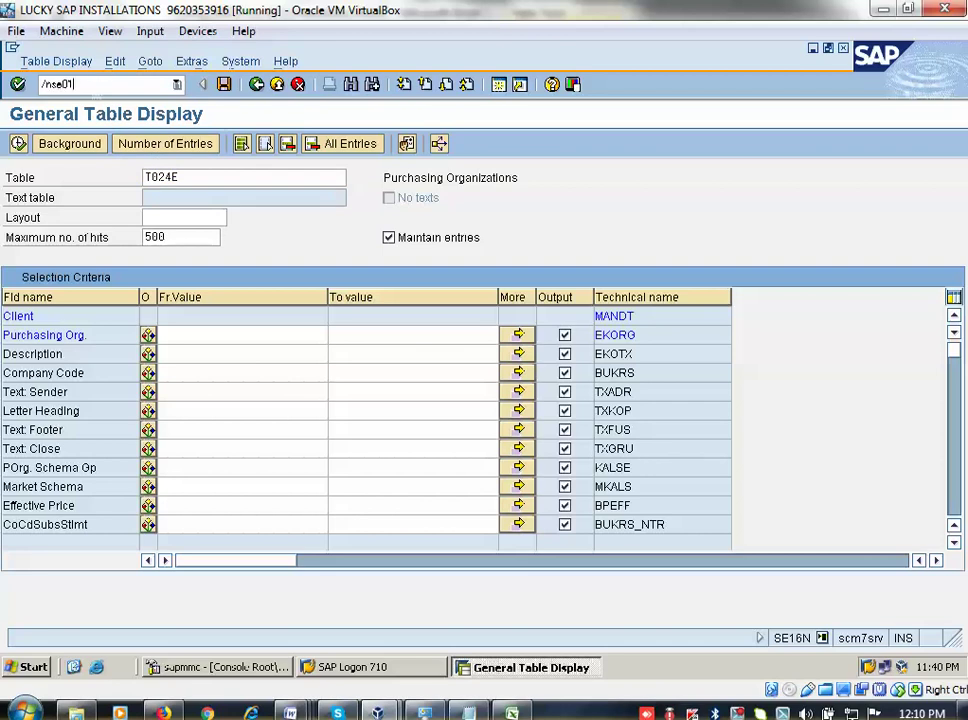
pyautogui.press('Return')
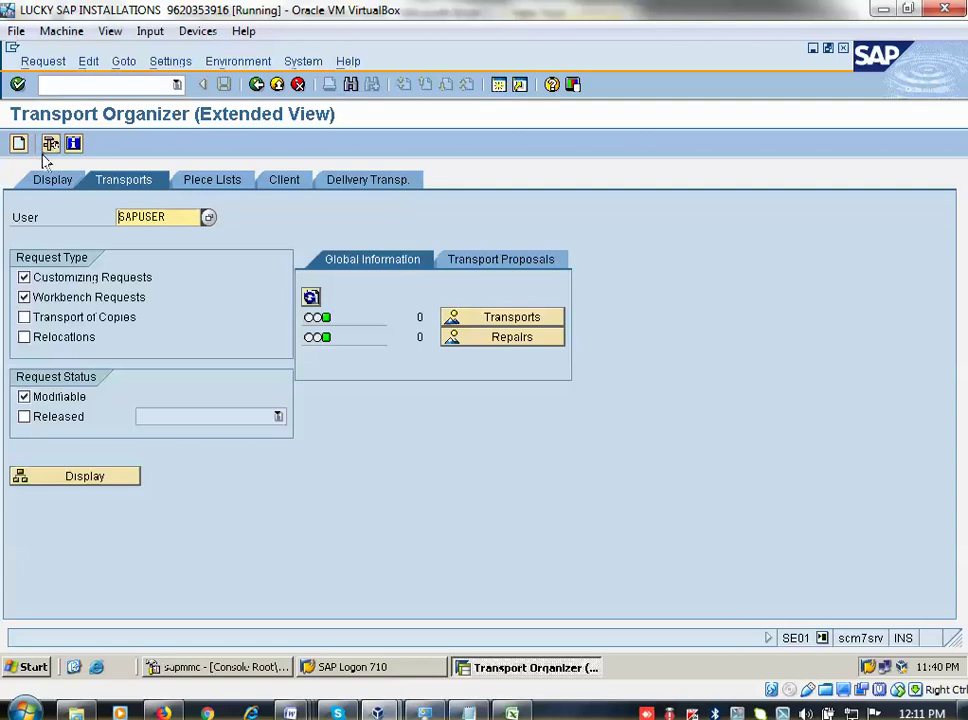
pyautogui.click(47, 185)
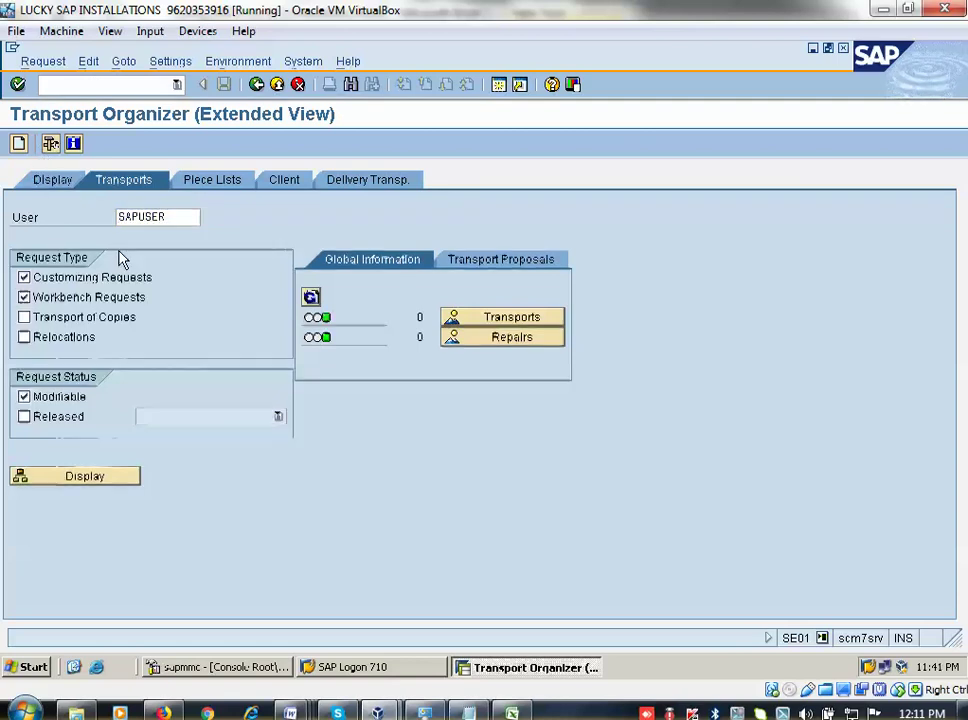
pyautogui.click(156, 257)
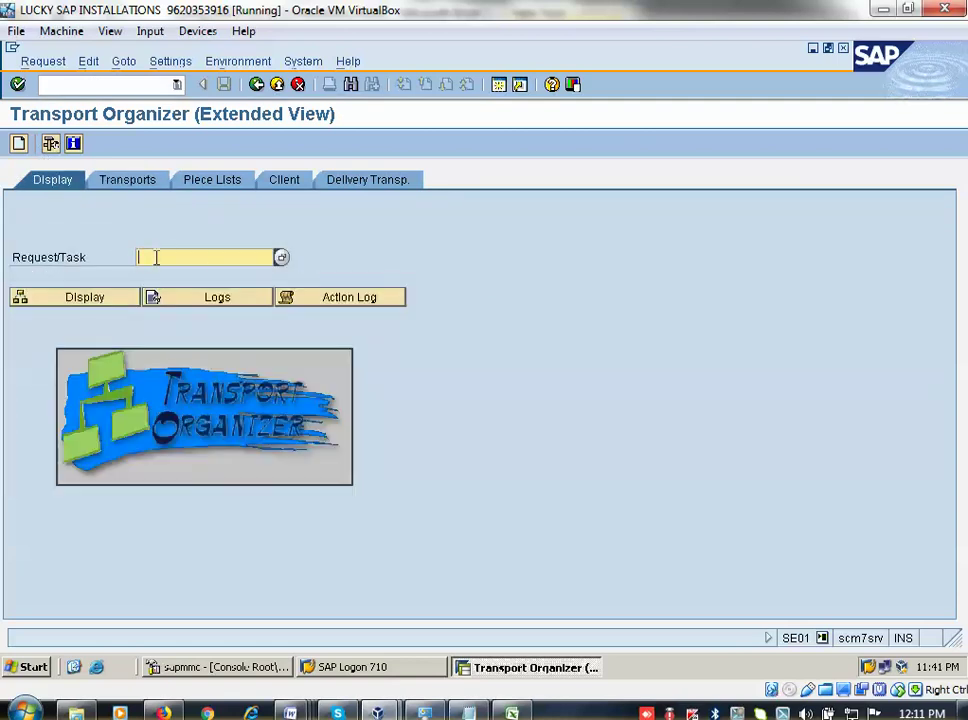
pyautogui.write('EH4K900016')
pyautogui.click(60, 304)
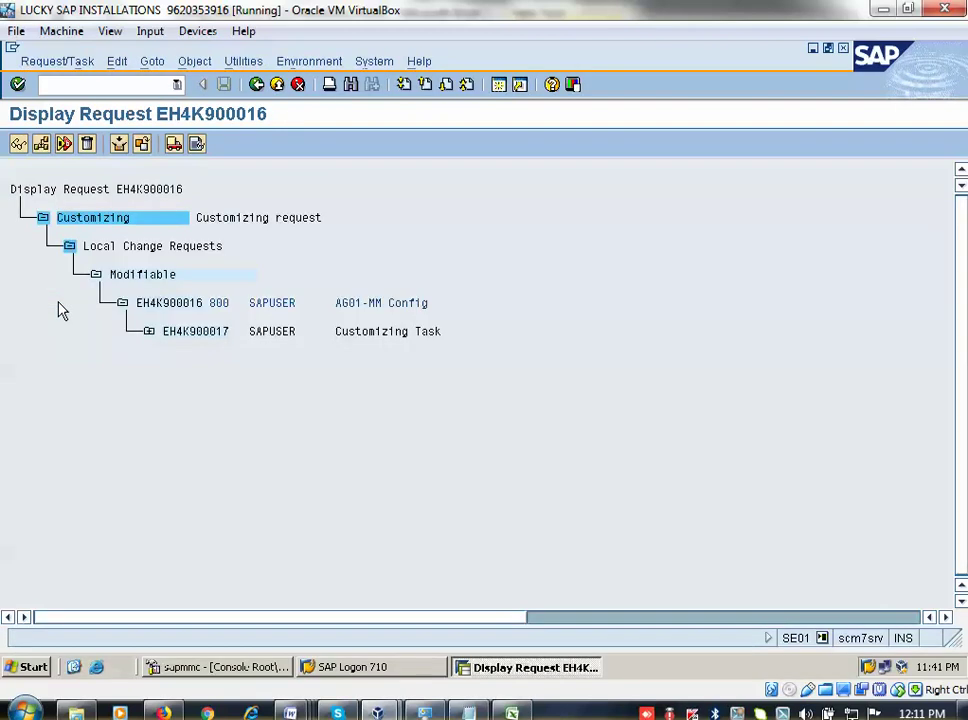
# Step: Expand the customizing task down to the AN01 key entry under T024E for review, and return to SAP Easy Access
pyautogui.click(148, 331)
pyautogui.click(175, 360)
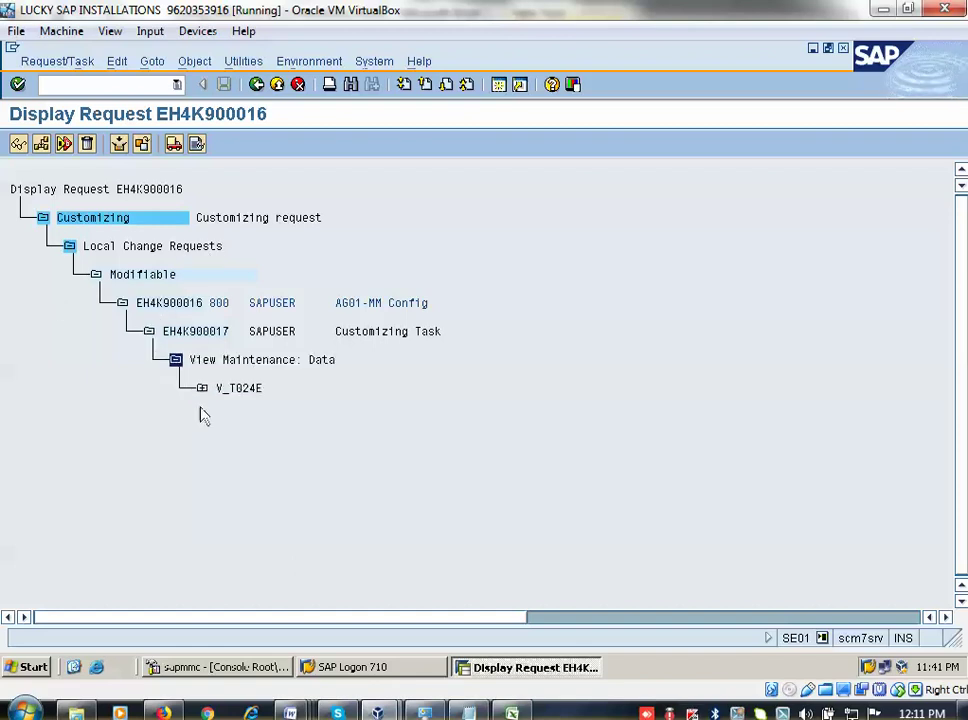
pyautogui.click(202, 388)
pyautogui.click(229, 417)
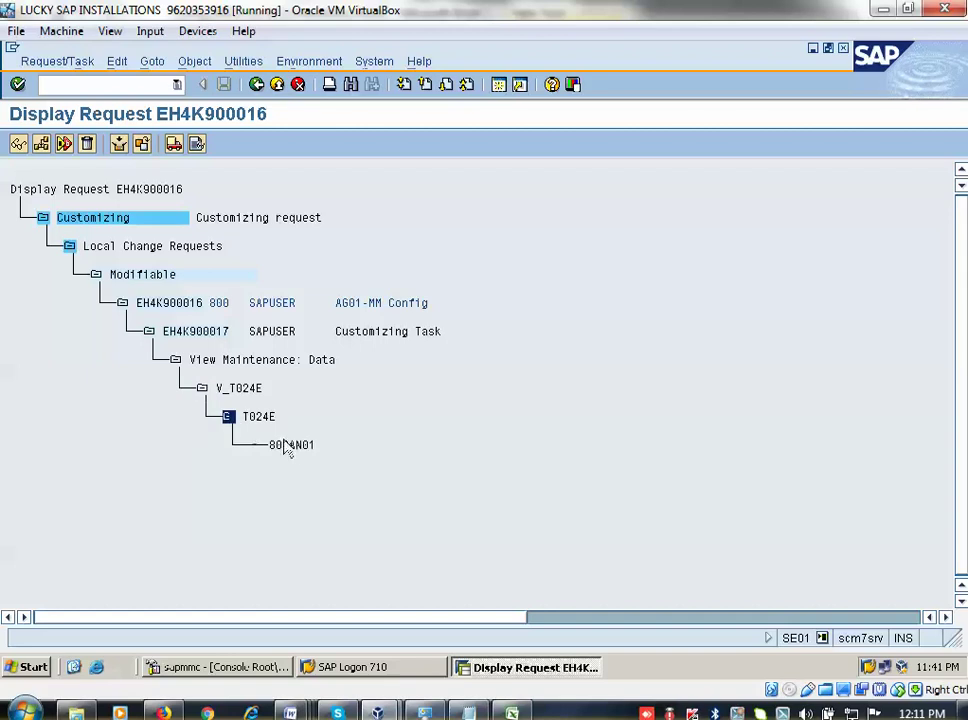
pyautogui.click(290, 446)
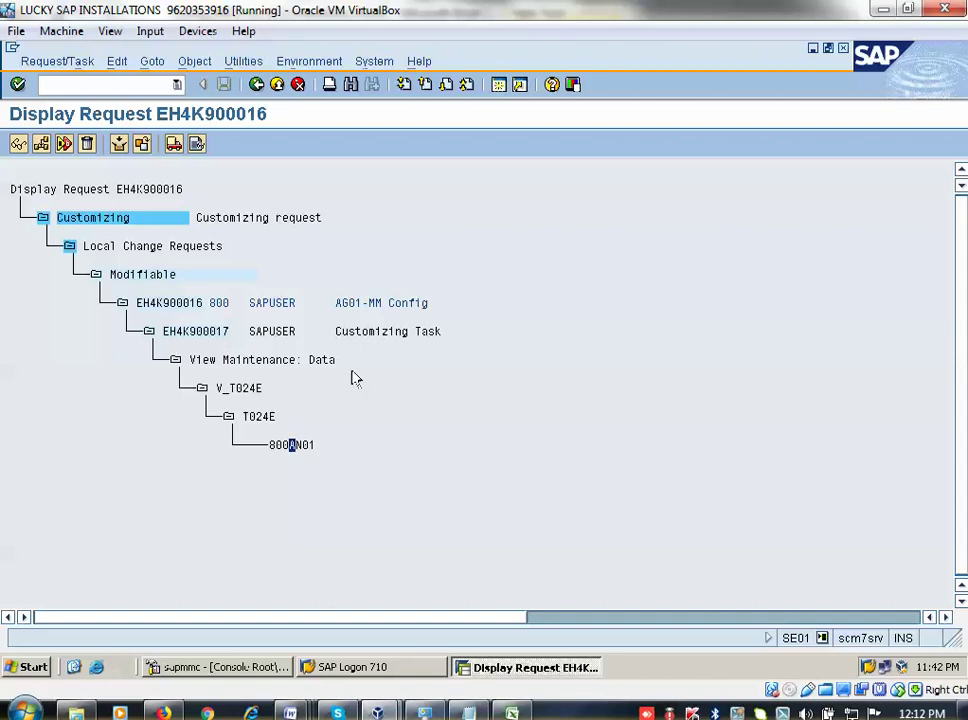
pyautogui.click(257, 85)
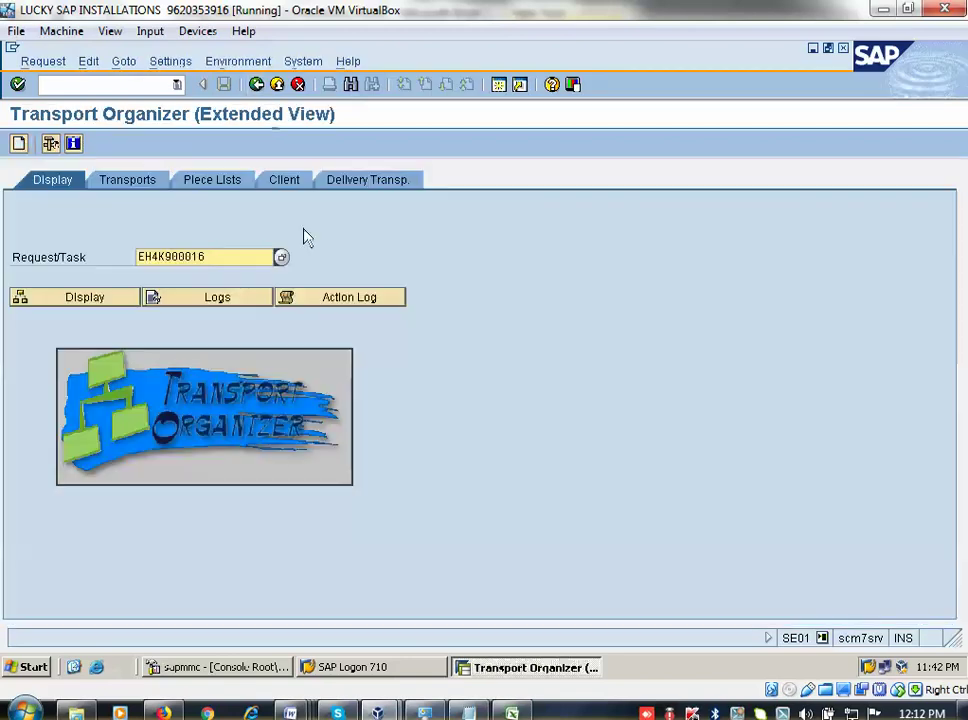
pyautogui.click(257, 85)
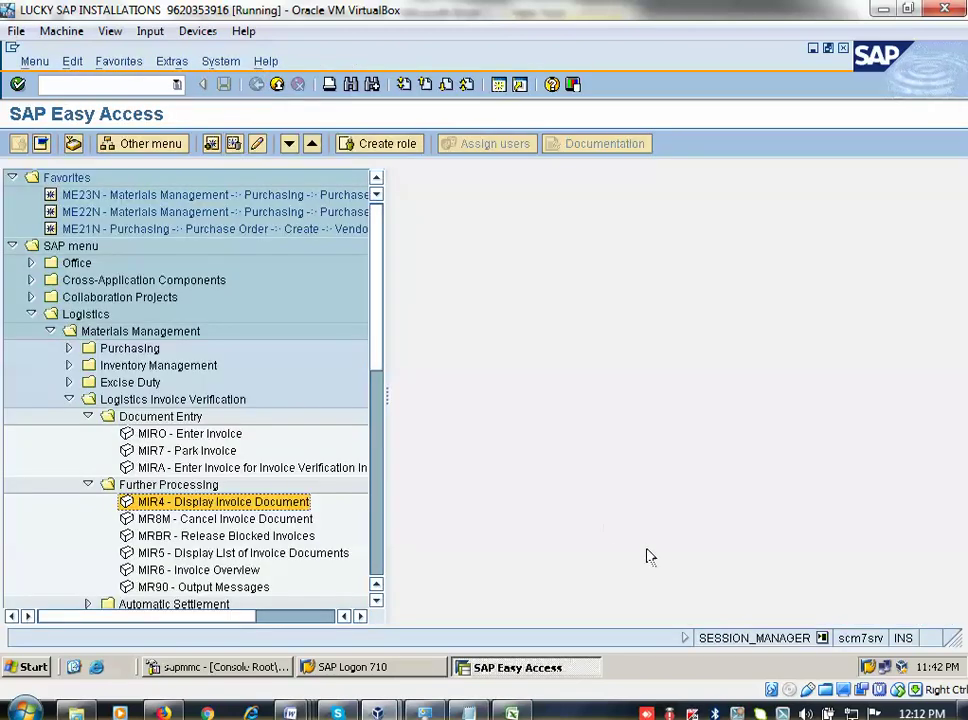